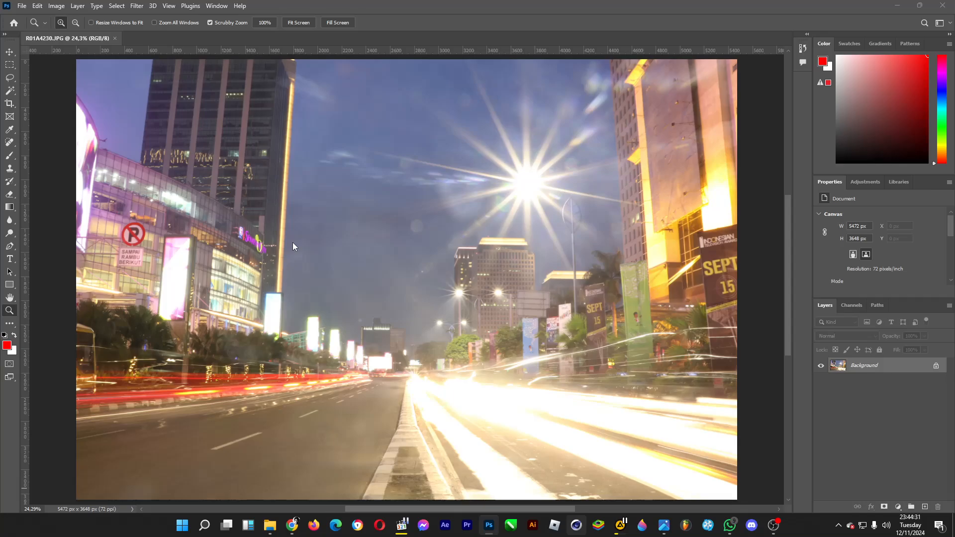
Convert the locked Background into a regular layer named Layer 0 and duplicate it.
click(870, 366)
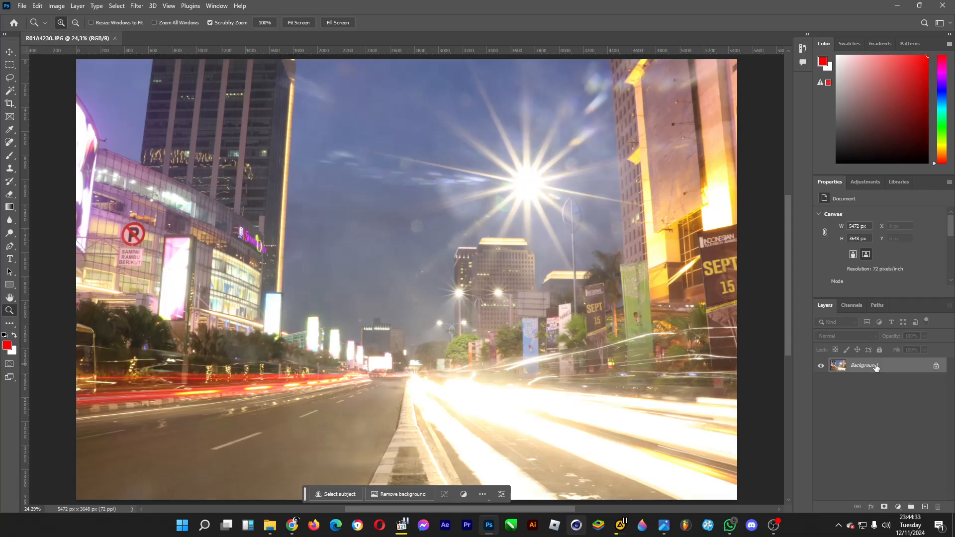
double_click(870, 366)
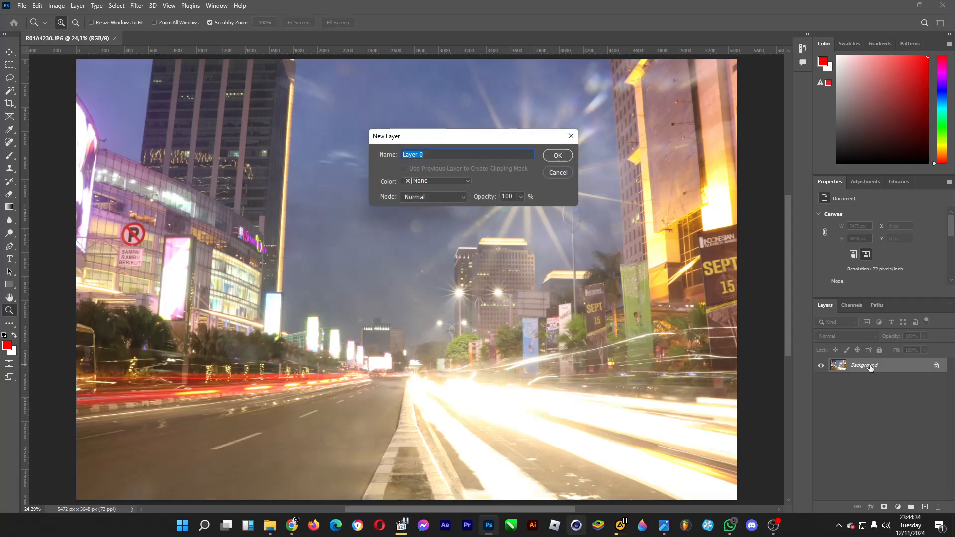
click(557, 155)
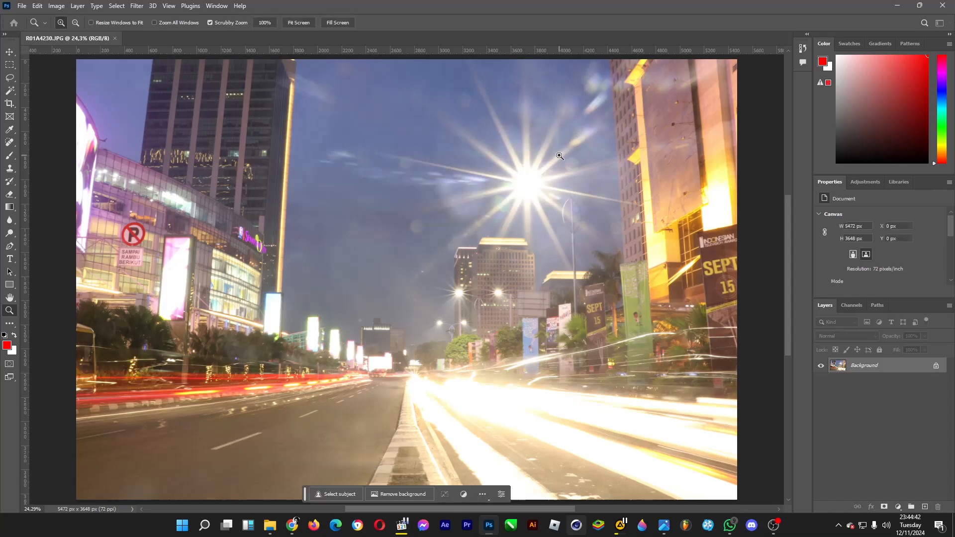
right_click(891, 371)
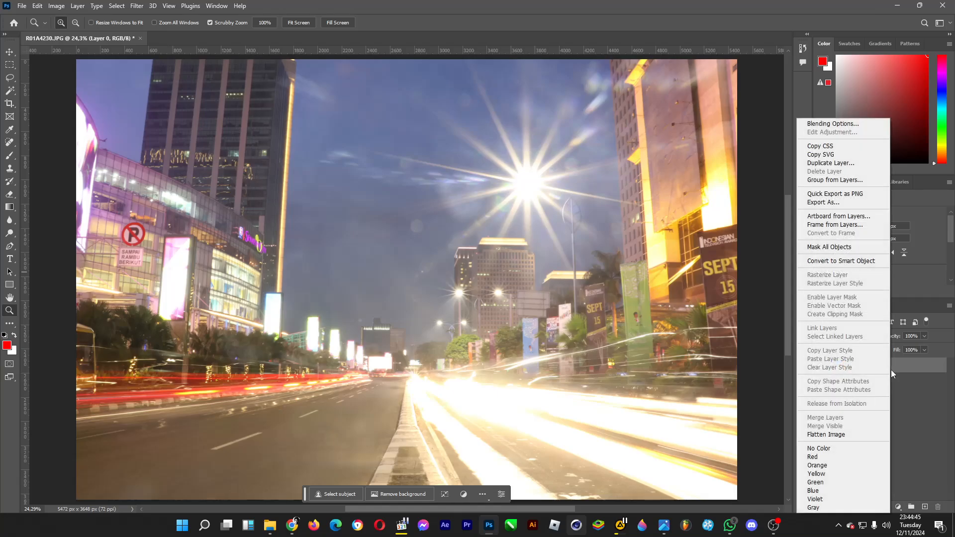
click(840, 164)
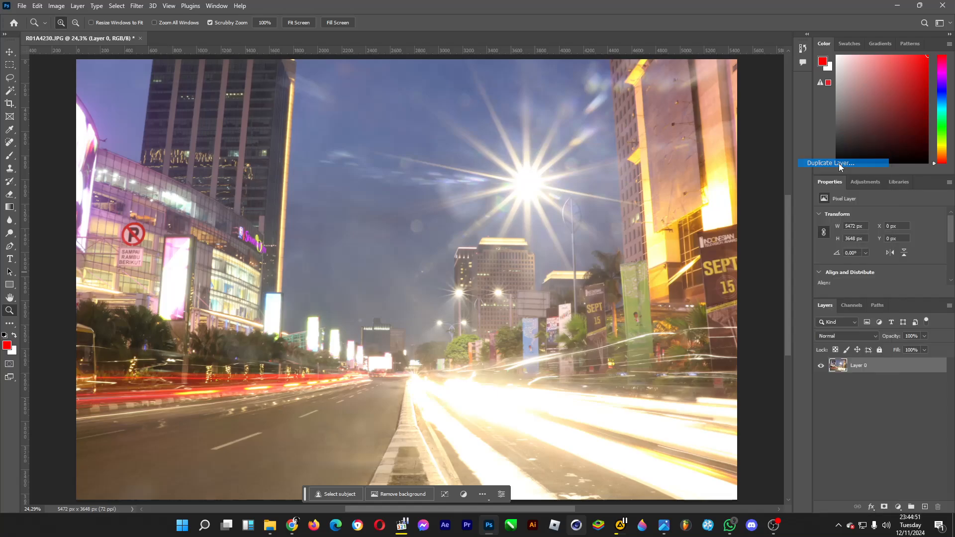
click(555, 147)
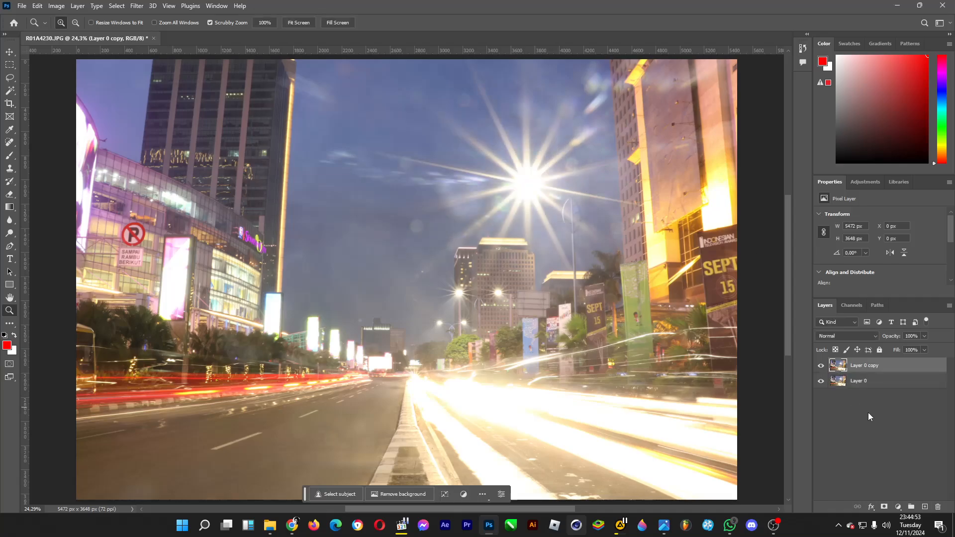
Hide Layer 0 copy and make the original Layer 0 the active layer.
click(879, 429)
click(866, 367)
click(866, 385)
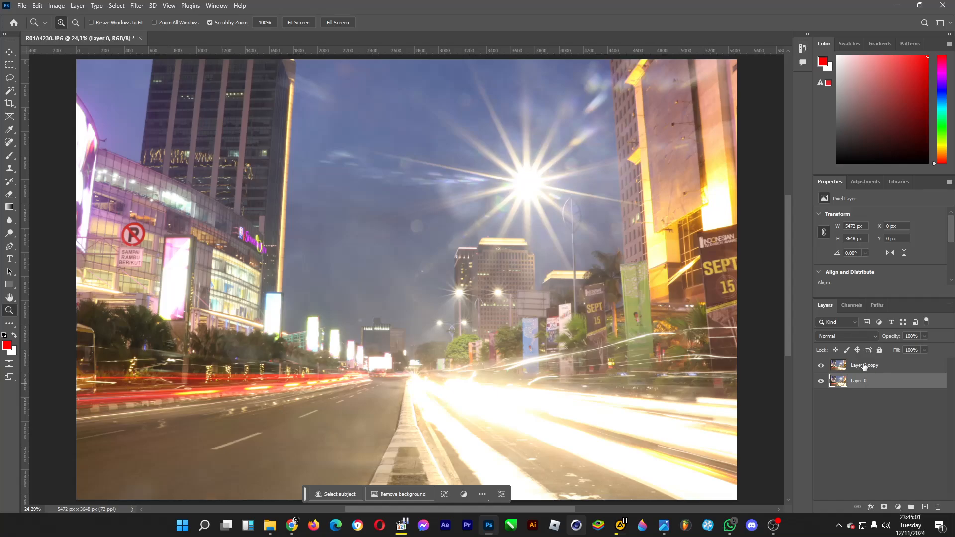
click(820, 366)
Apply a Gaussian Blur with a 23.5-pixel radius to Layer 0, and make Layer 0 copy visible and active again.
click(137, 6)
mouse_move(222, 142)
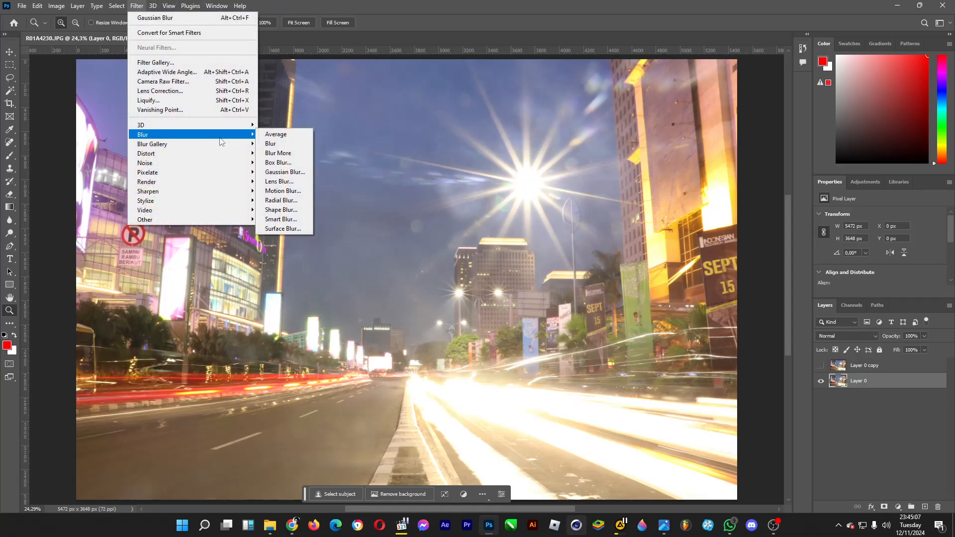
click(285, 173)
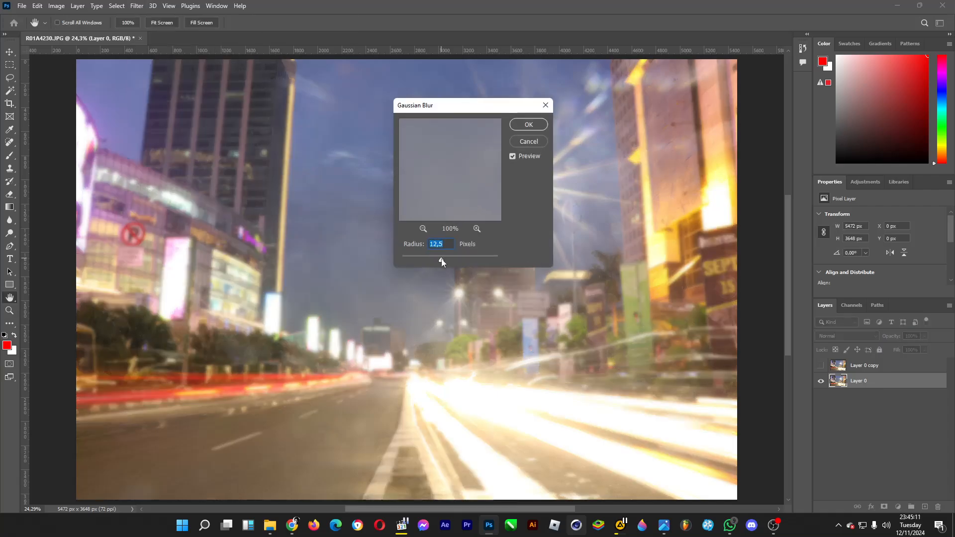
drag(441, 259, 445, 259)
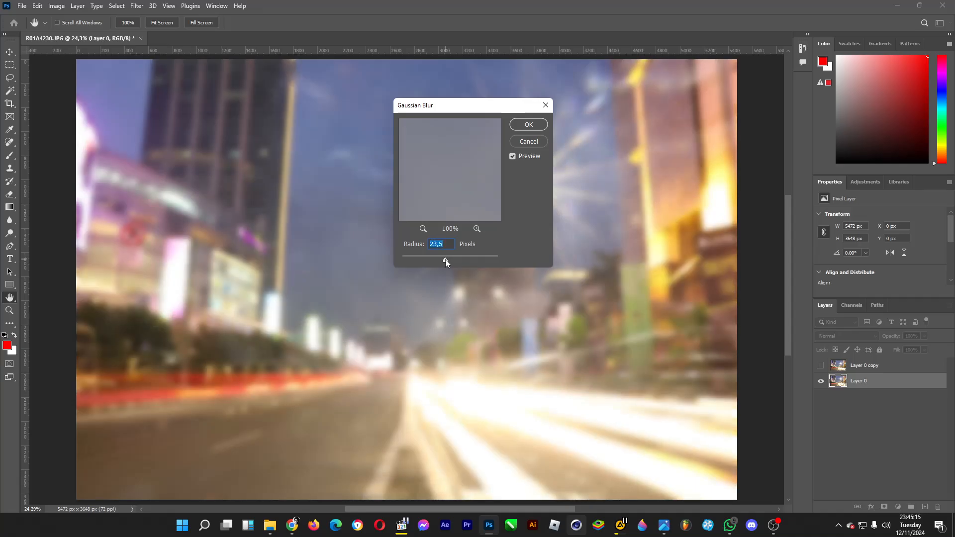
click(528, 124)
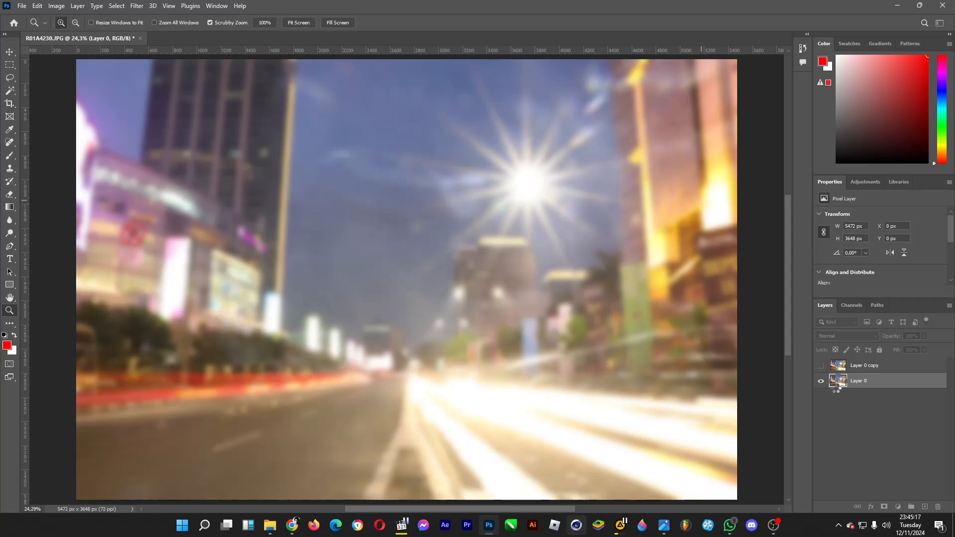
click(821, 366)
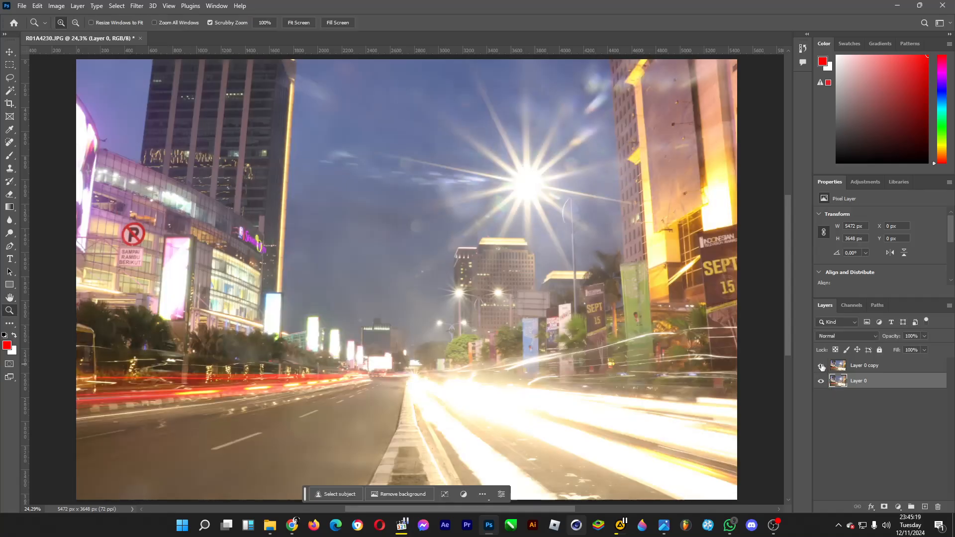
click(859, 368)
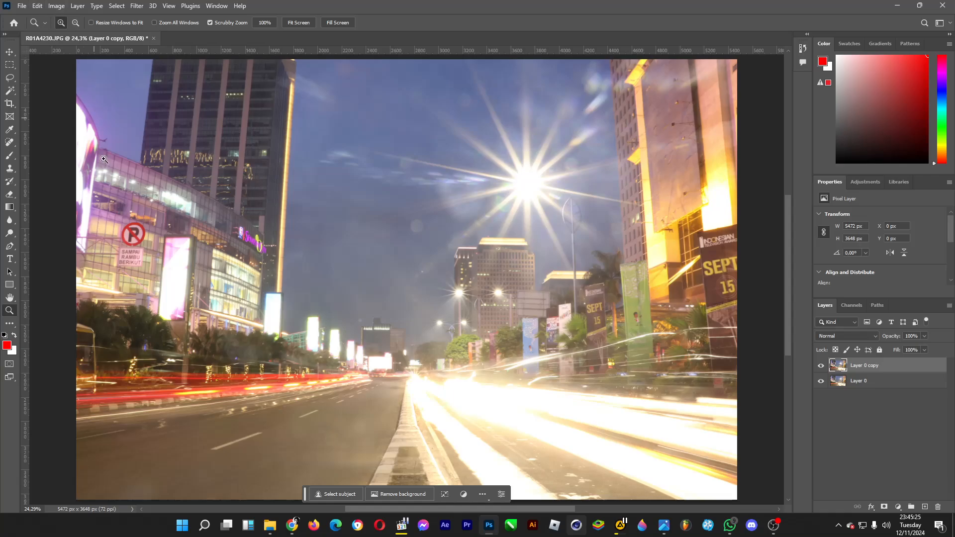
Select the "SAMPAI RAMBU BERIKUT" sign face inside its border with the Polygonal Lasso, about 200 by 145 px.
click(114, 260)
click(113, 260)
click(107, 257)
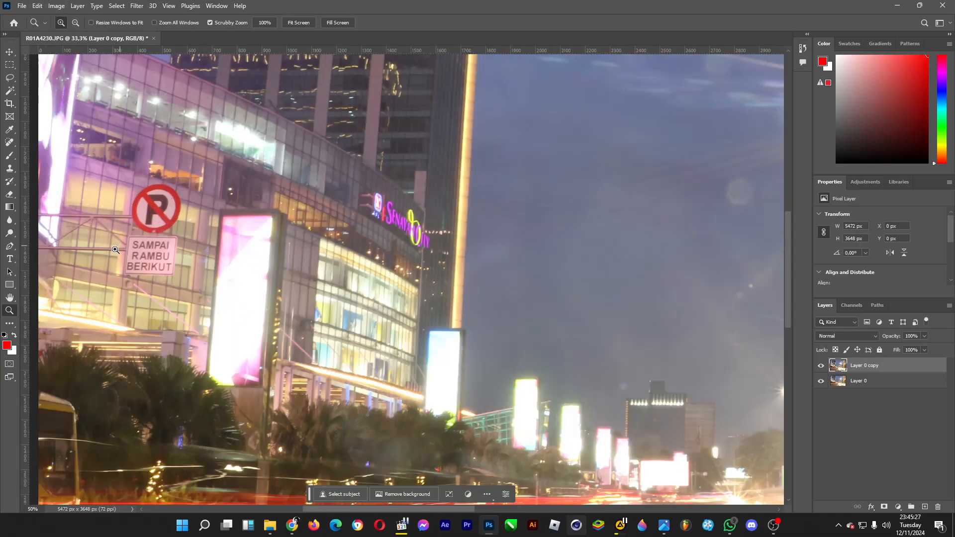
click(102, 255)
click(101, 254)
click(100, 255)
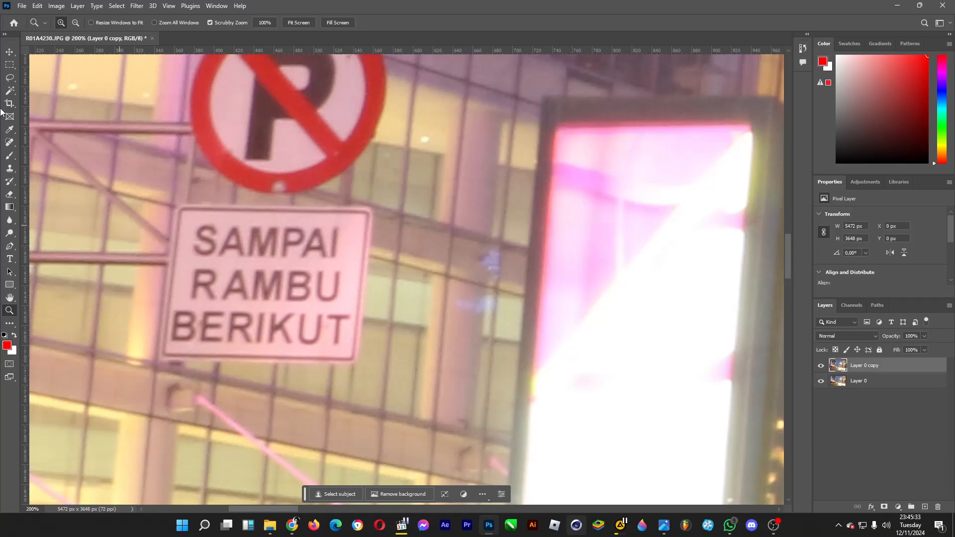
click(9, 78)
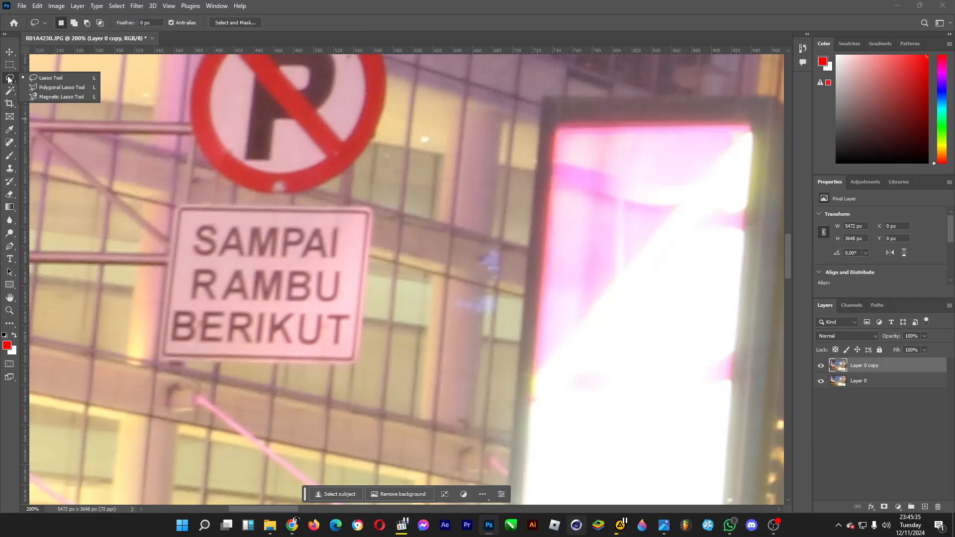
click(52, 88)
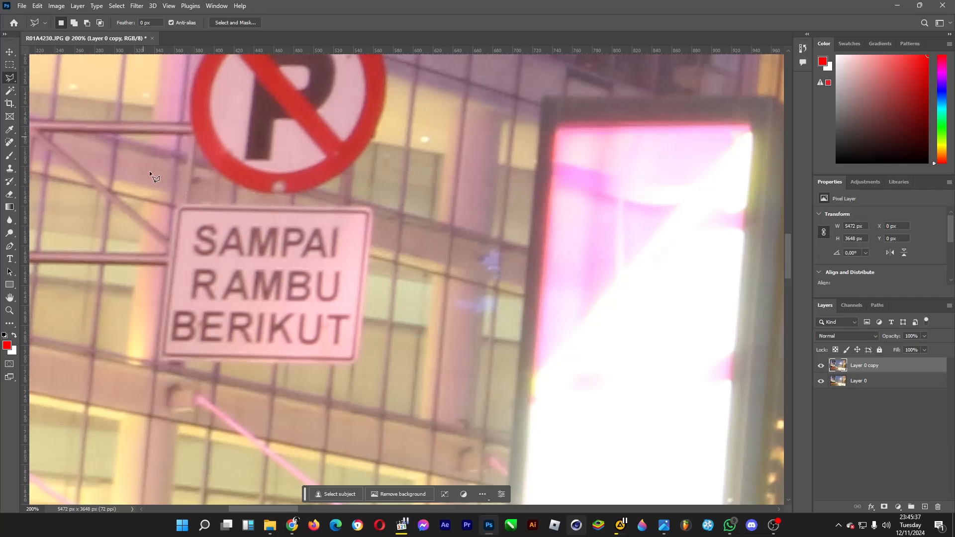
click(184, 214)
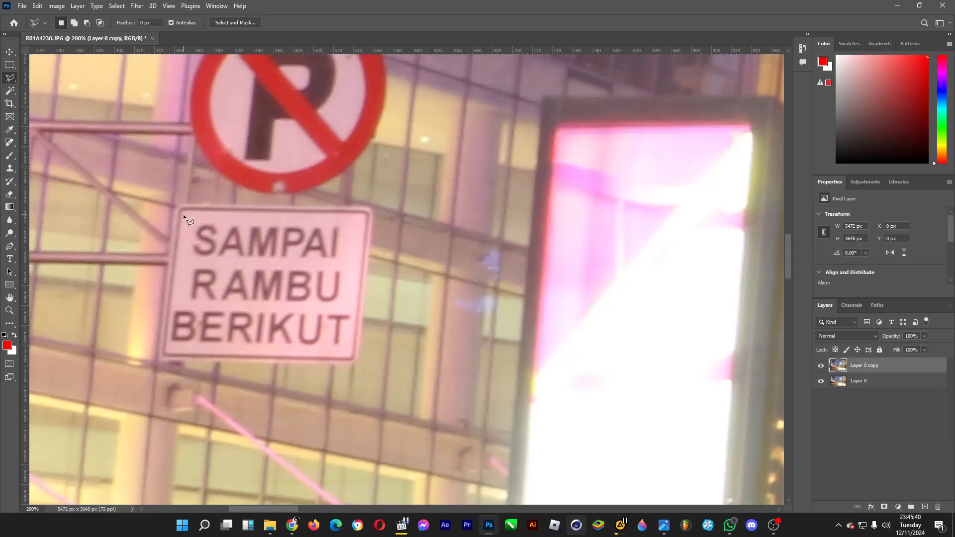
click(167, 352)
click(350, 356)
click(364, 215)
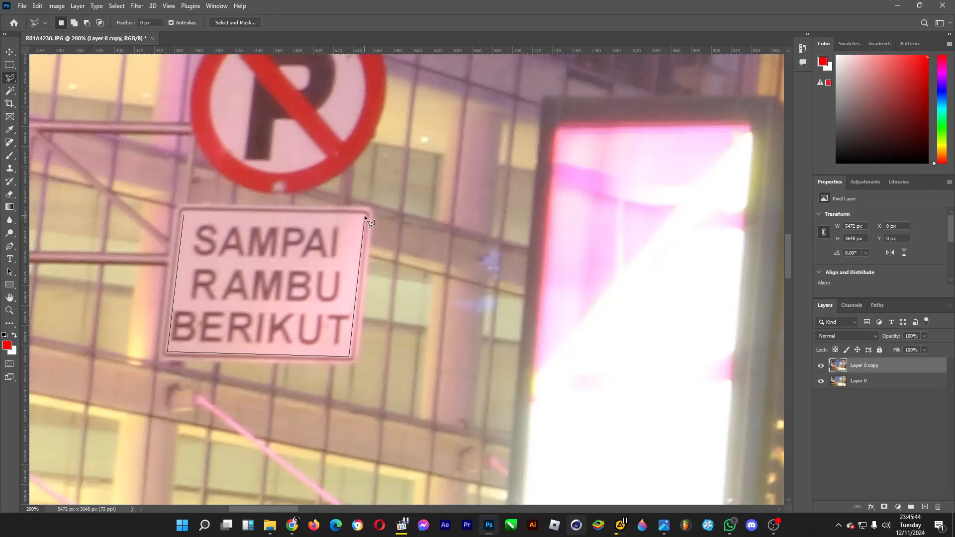
click(184, 213)
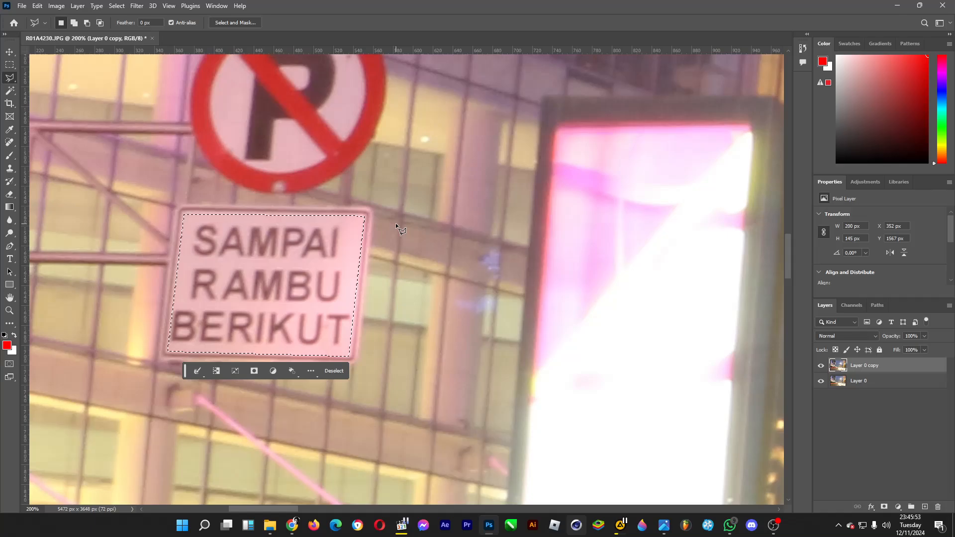
Feather the sign selection by 2 pixels, delete its contents from Layer 0 copy and deselect.
key(shift+F6)
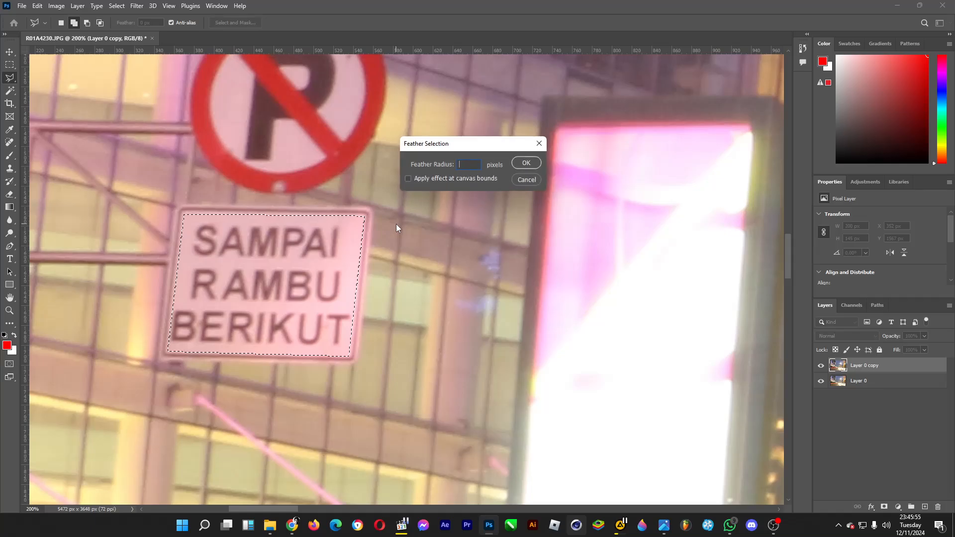
text(2)
key(Return)
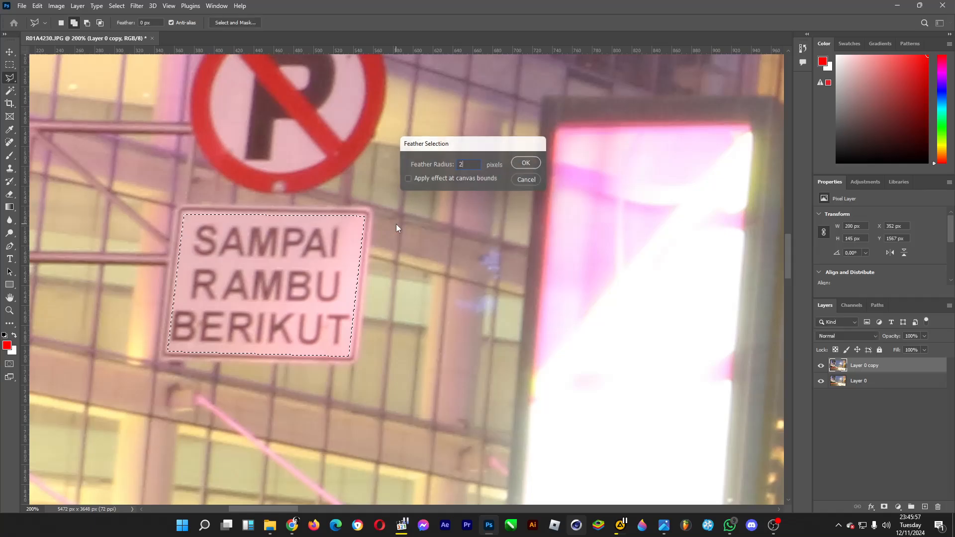
key(shift+Delete)
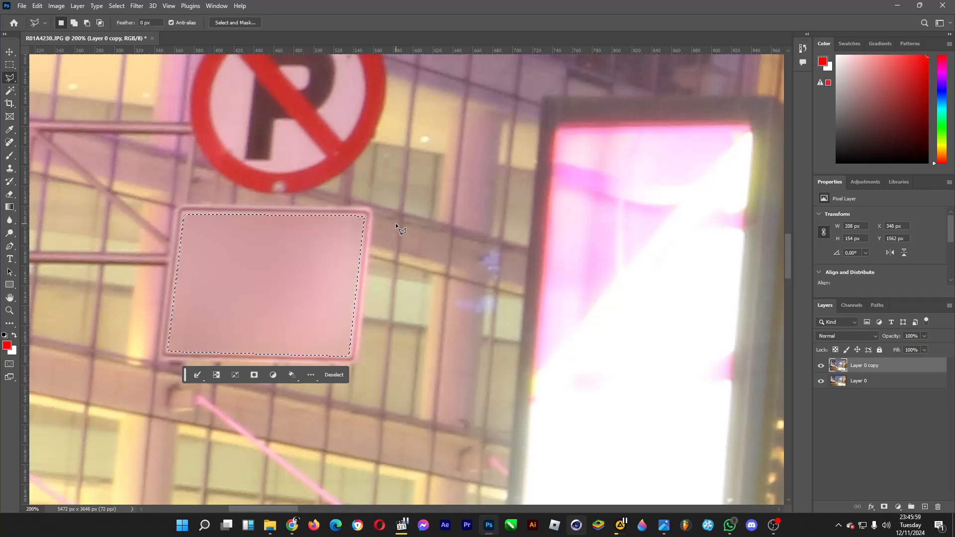
key(ctrl+d)
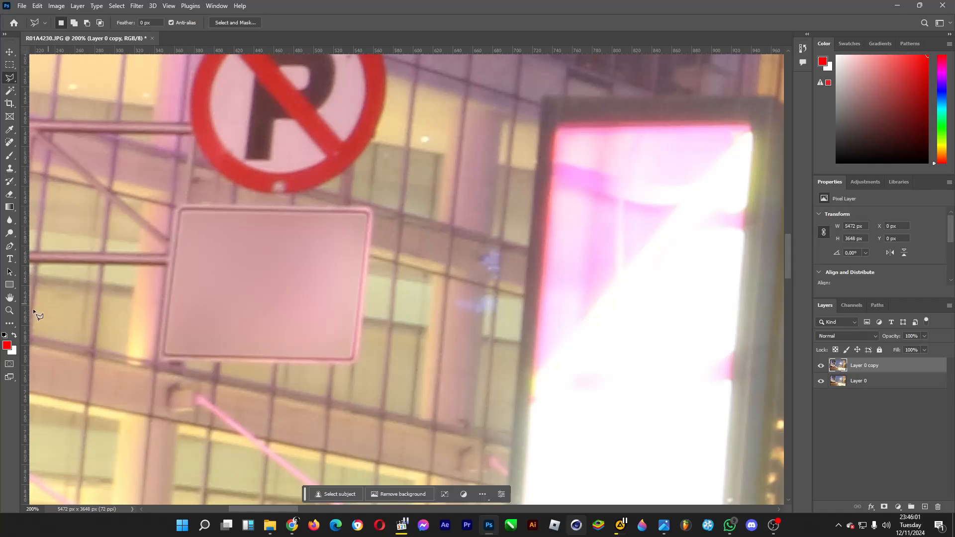
Select the printed upper part of the large "SEPT 15" banner at the photo's edge with the Polygonal Lasso, about 349 by 709 px.
click(9, 311)
click(297, 22)
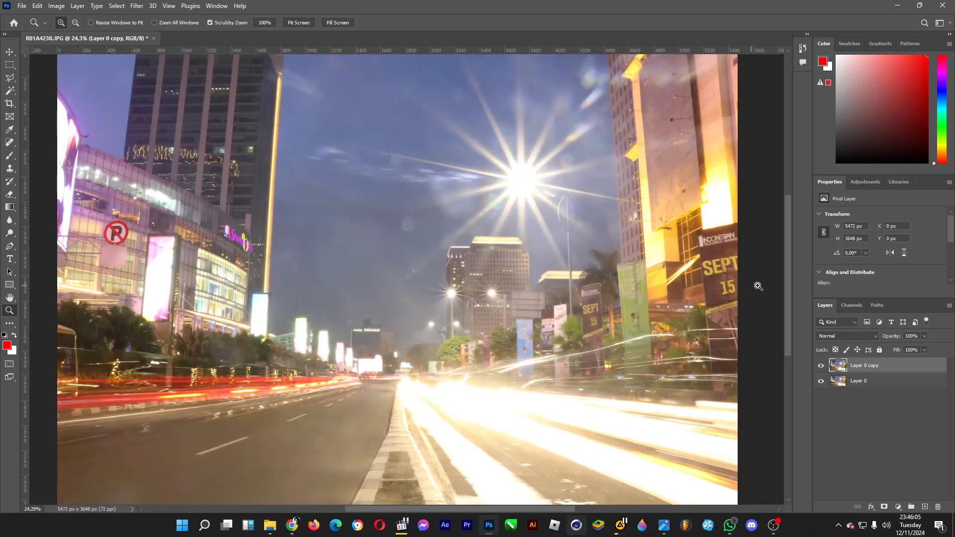
click(758, 286)
click(758, 286)
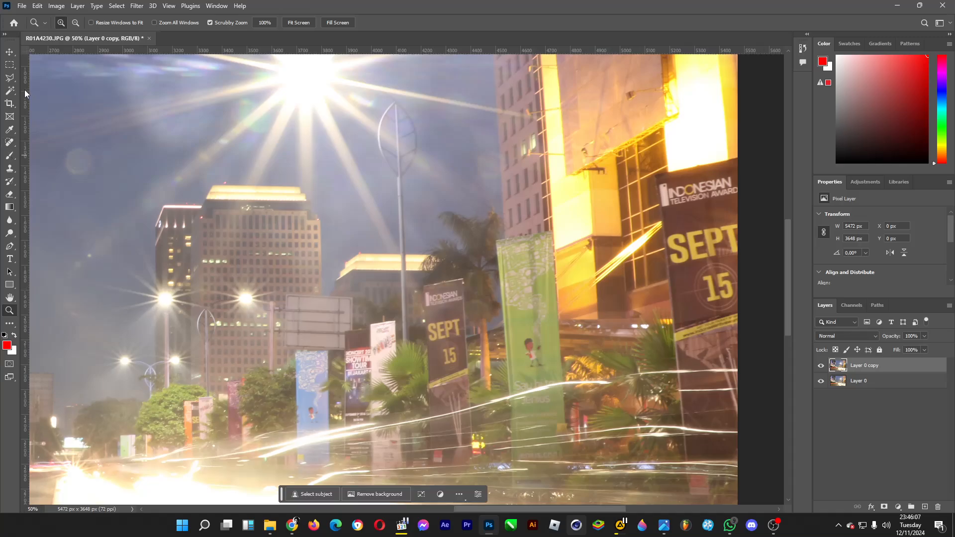
scroll(180, 167, down, 1)
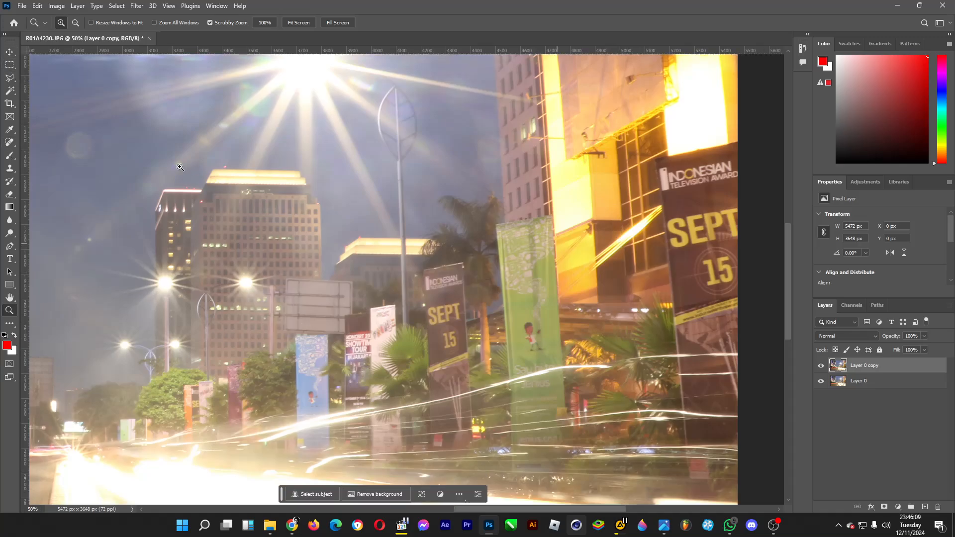
click(10, 78)
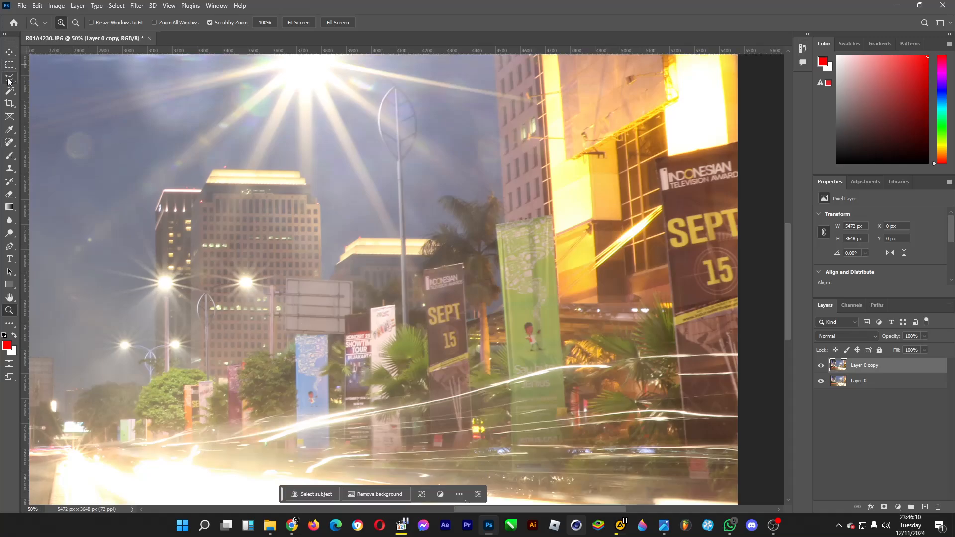
click(659, 168)
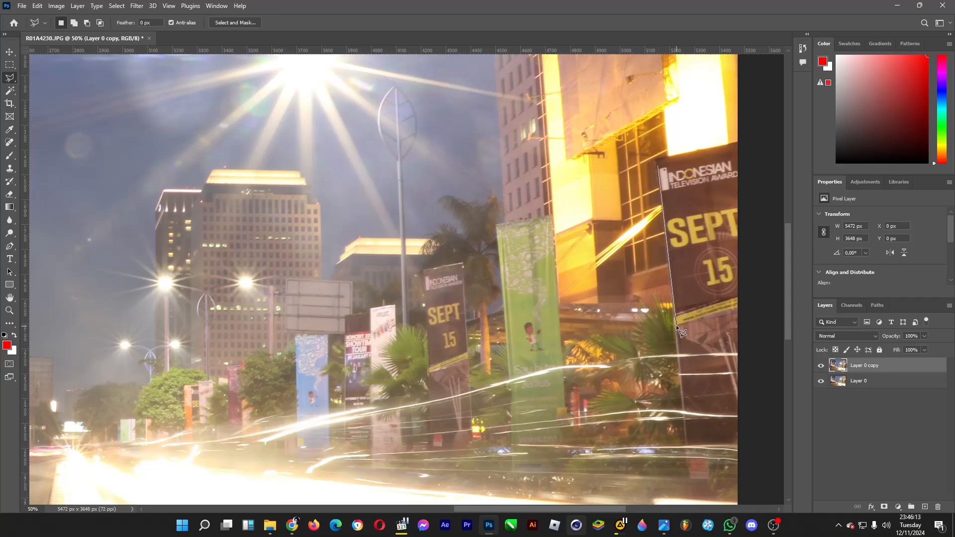
click(676, 324)
click(741, 307)
click(744, 150)
click(659, 167)
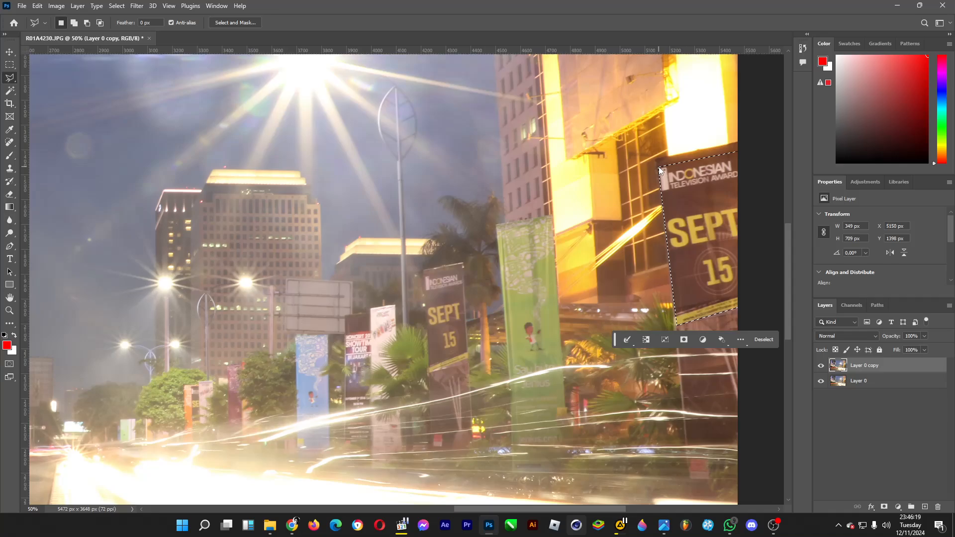
Delete the selected large banner area from Layer 0 copy with a 2-pixel feather and deselect.
key(shift+F6)
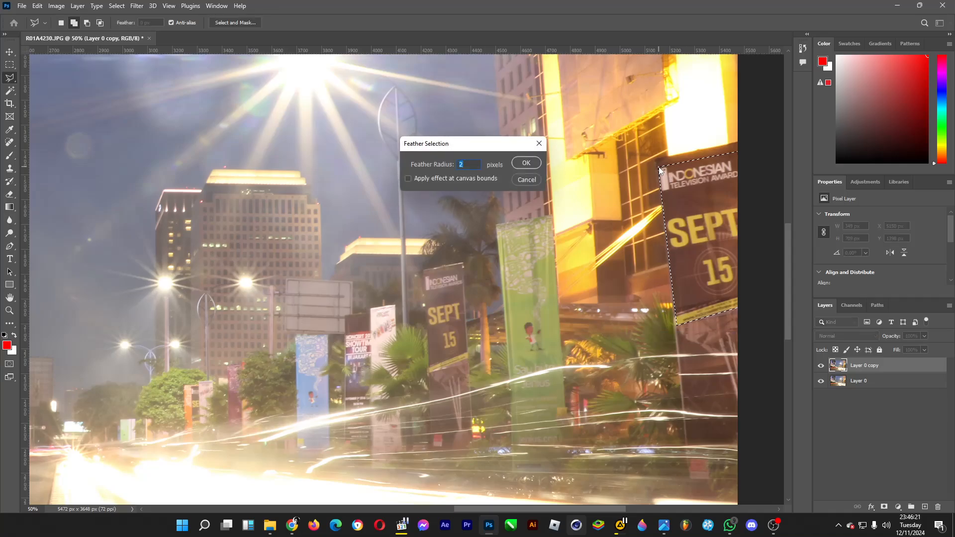
key(Return)
key(ctrl+f)
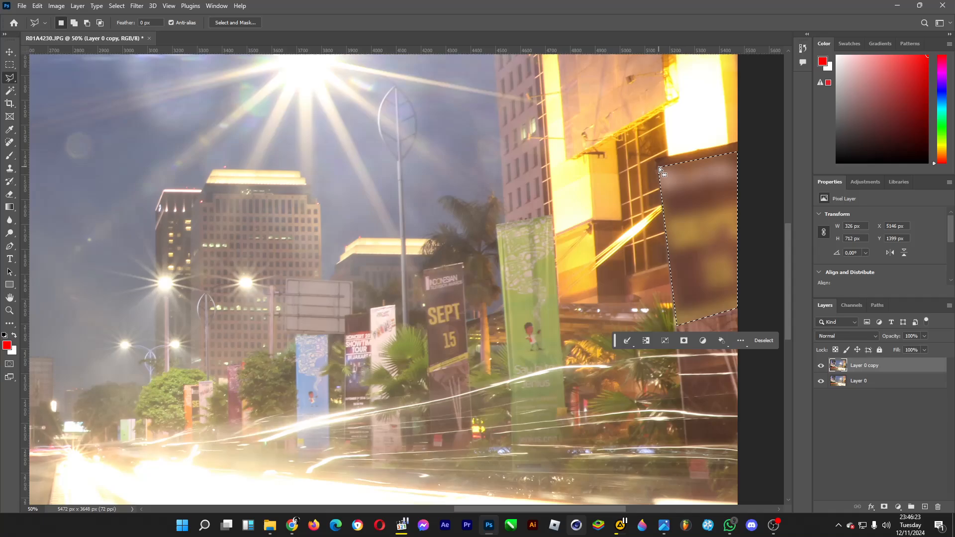
key(ctrl+d)
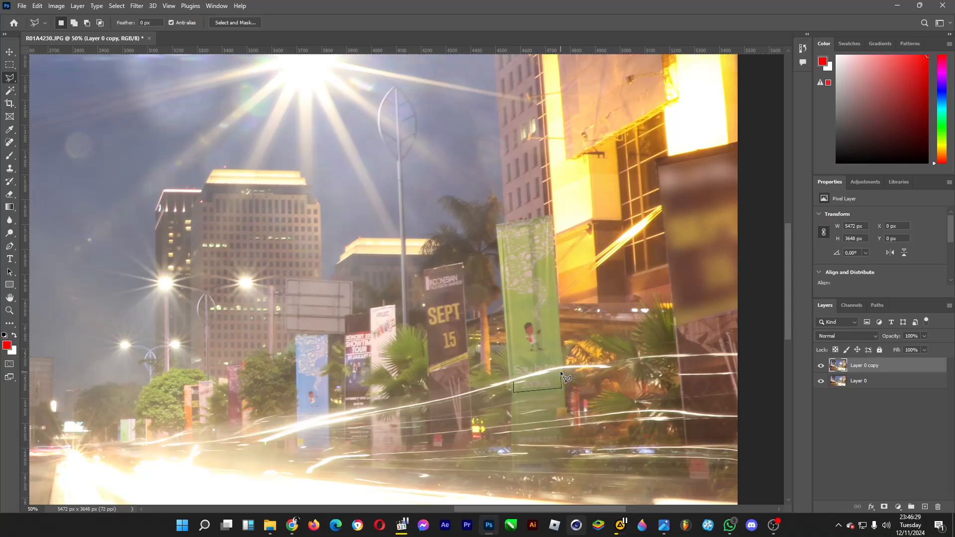
Delete the small text strip below the light trail on the green banner, about 193 by 85 px, from Layer 0 copy with a 2-pixel feather.
click(514, 384)
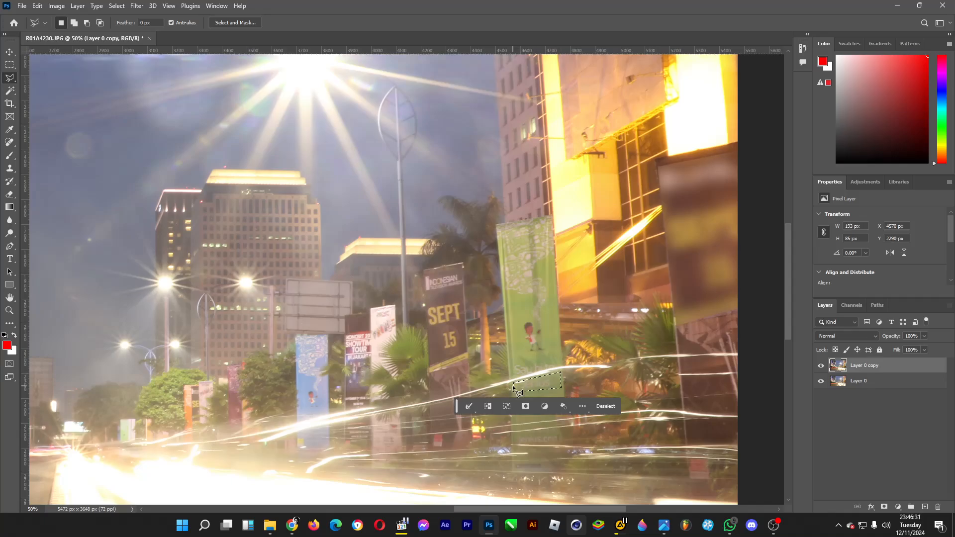
key(shift+F6)
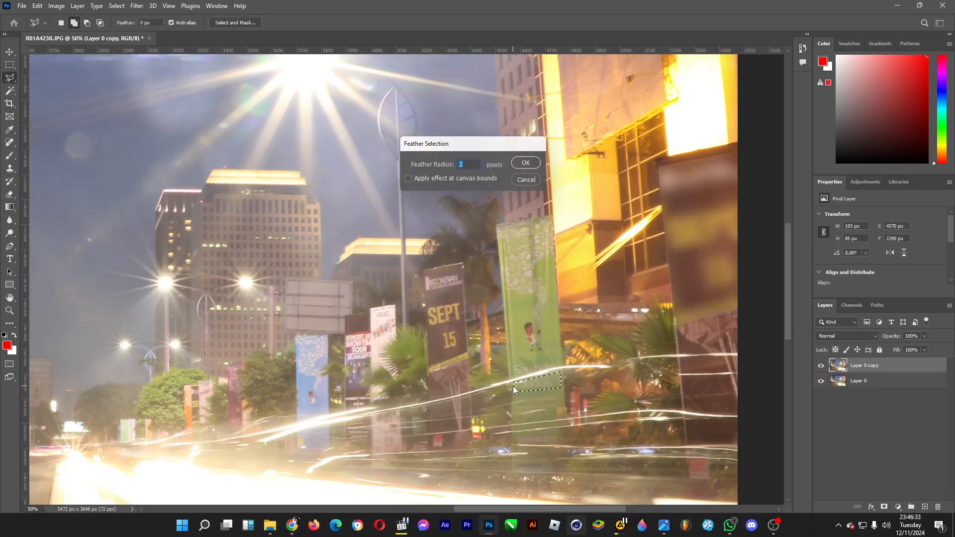
key(Return)
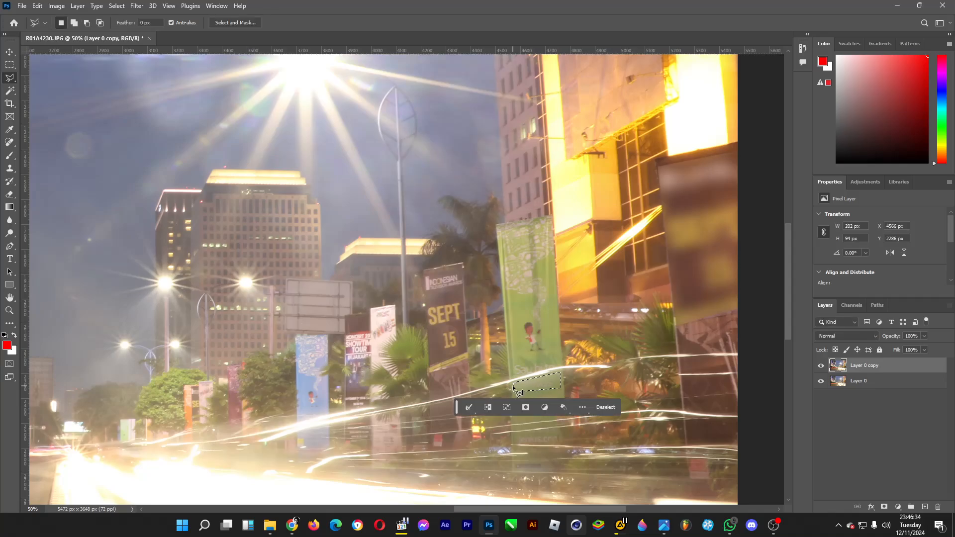
Select the printed upper part of the smaller "SEPT 15" banner with the Polygonal Lasso, about 177 by 415 px.
click(9, 310)
click(447, 354)
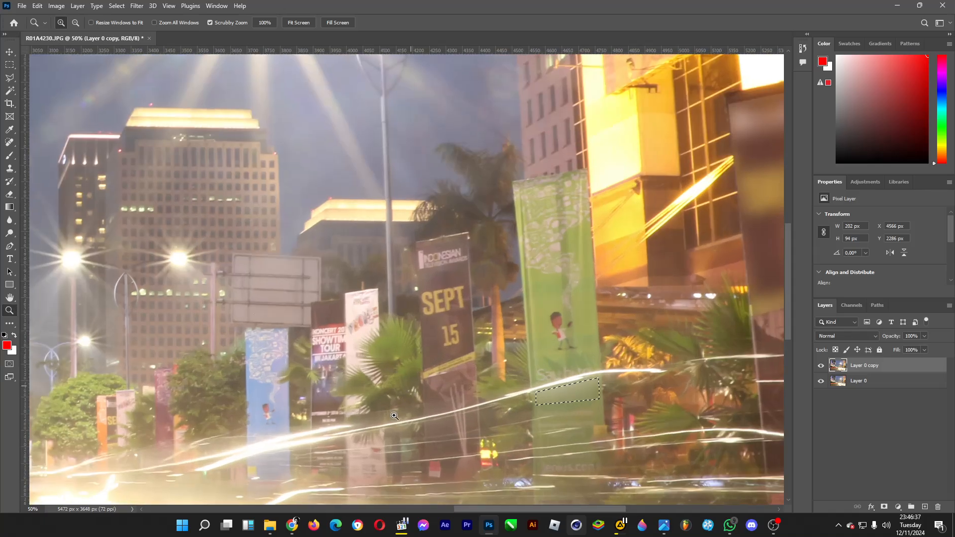
click(397, 426)
key(l)
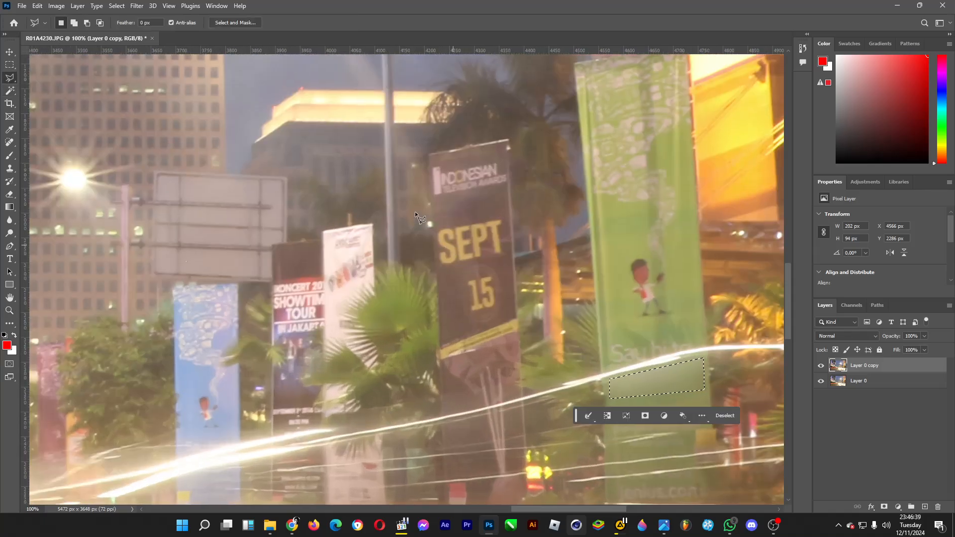
click(431, 166)
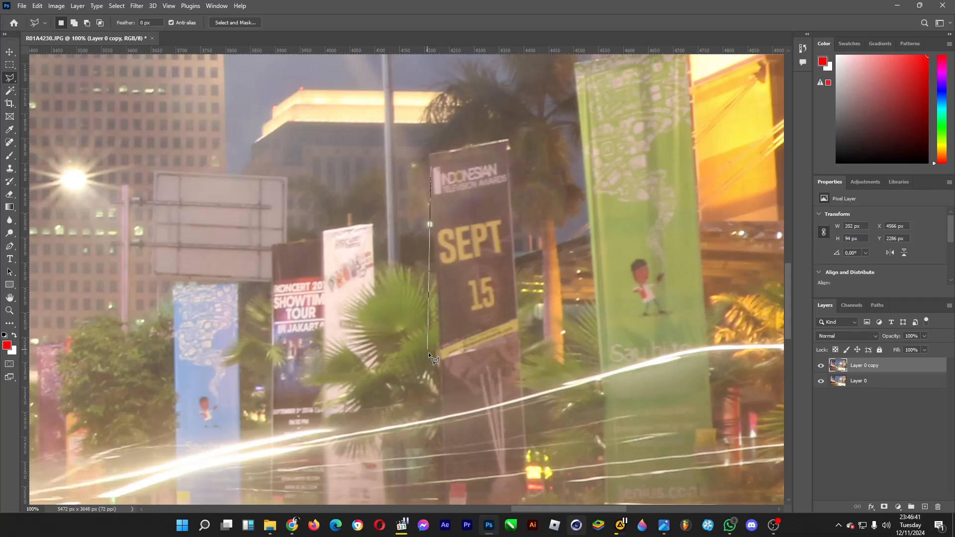
click(443, 360)
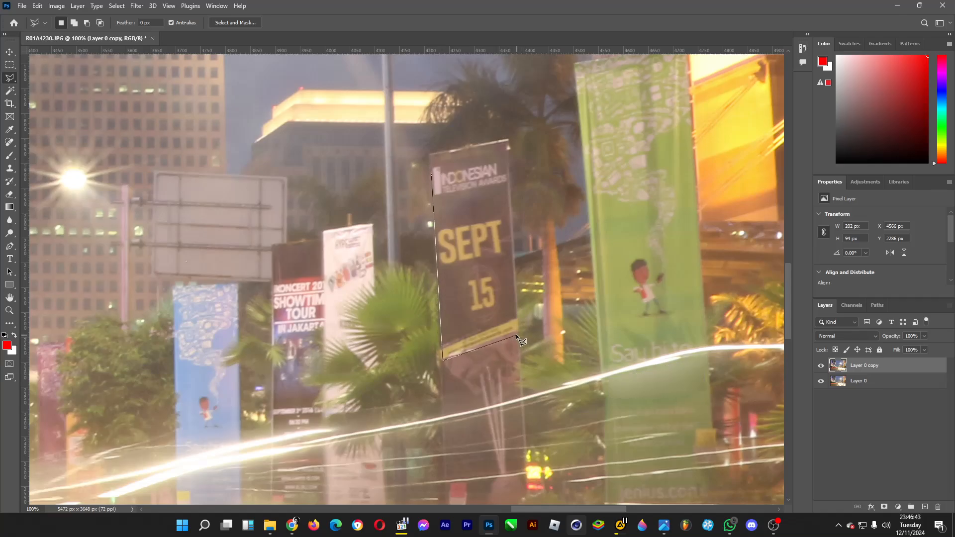
click(517, 331)
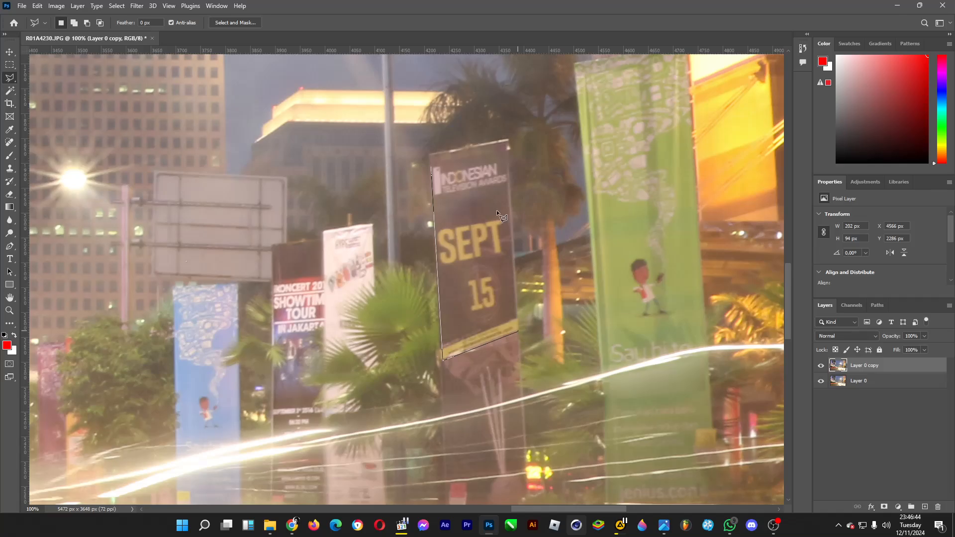
click(505, 156)
click(430, 166)
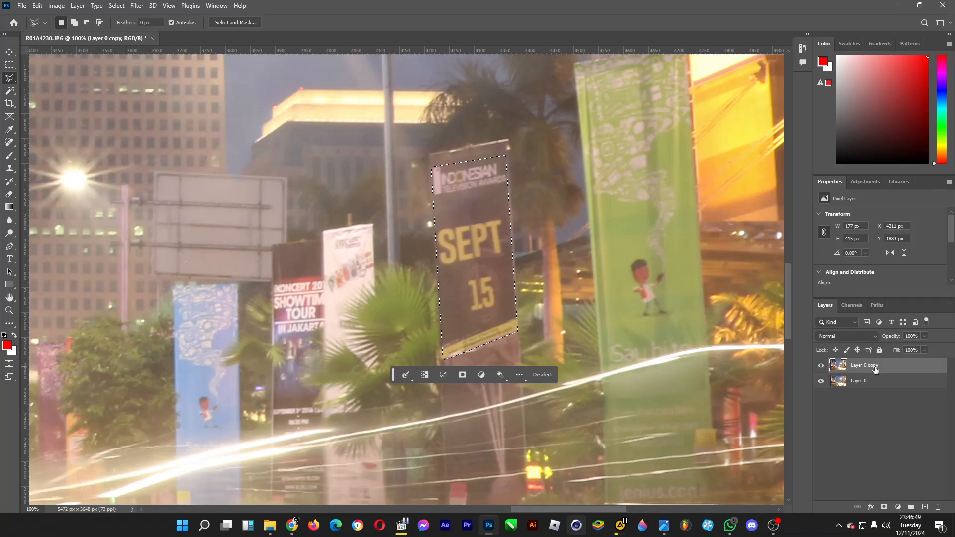
Feather the smaller "SEPT 15" banner selection by 2 pixels and delete its contents from Layer 0 copy.
key(shift+F6)
key(Return)
key(ctrl+alt+f)
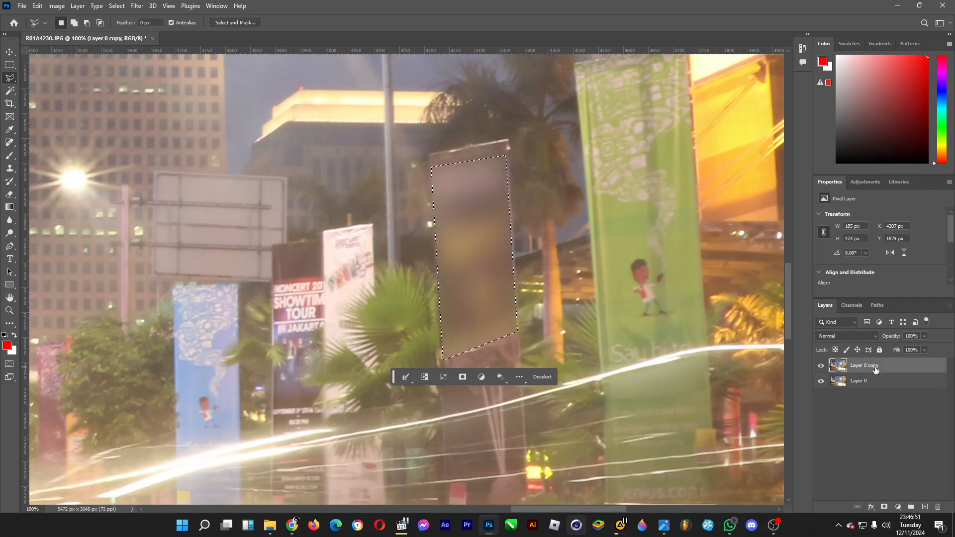
Select the printed upper part of the white banner, delete it from Layer 0 copy with a 2-pixel feather and deselect.
click(324, 232)
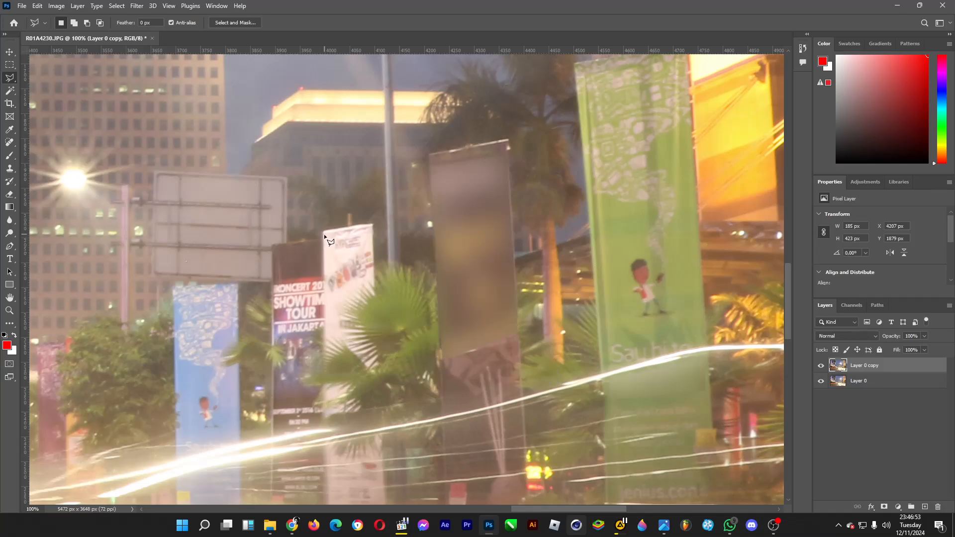
click(327, 298)
double_click(371, 229)
key(shift+F6)
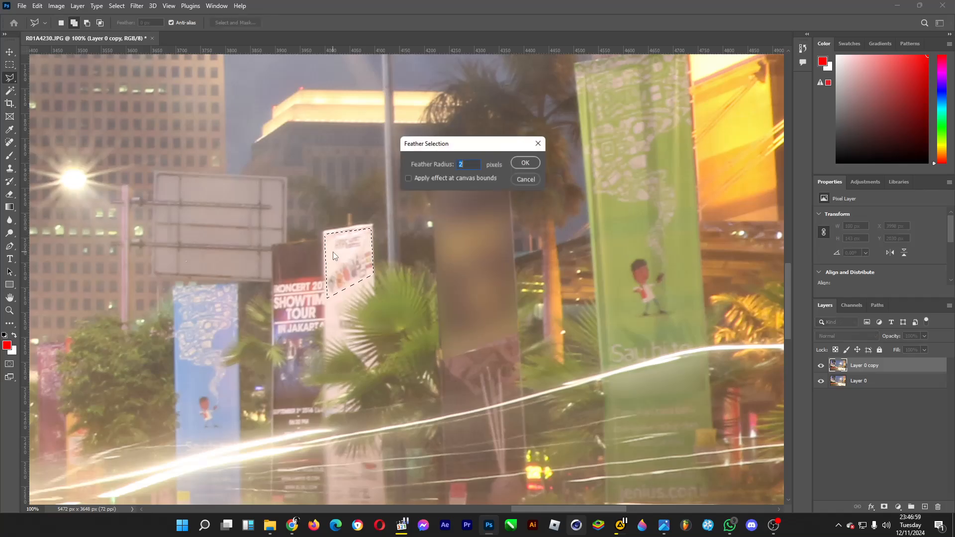
key(Return)
scroll(364, 368, down, 3)
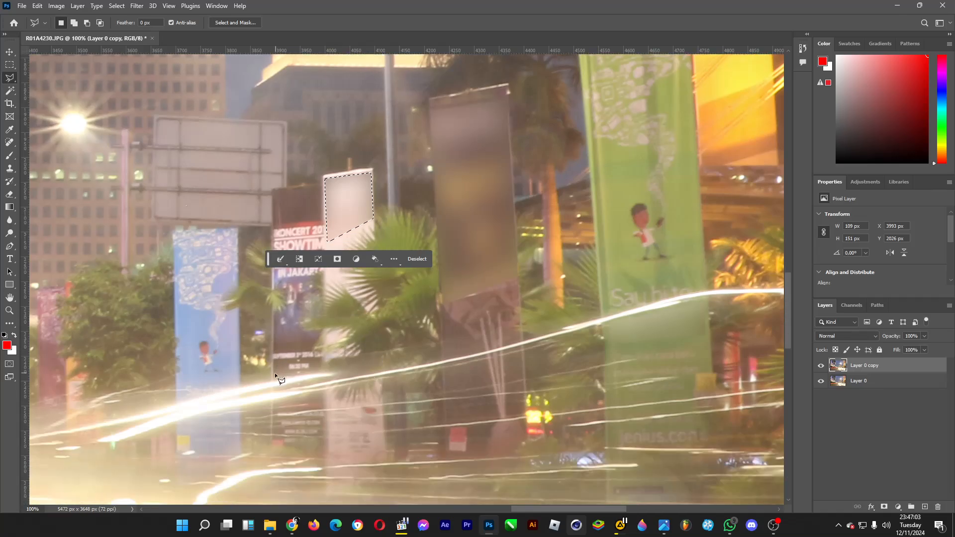
key(ctrl+d)
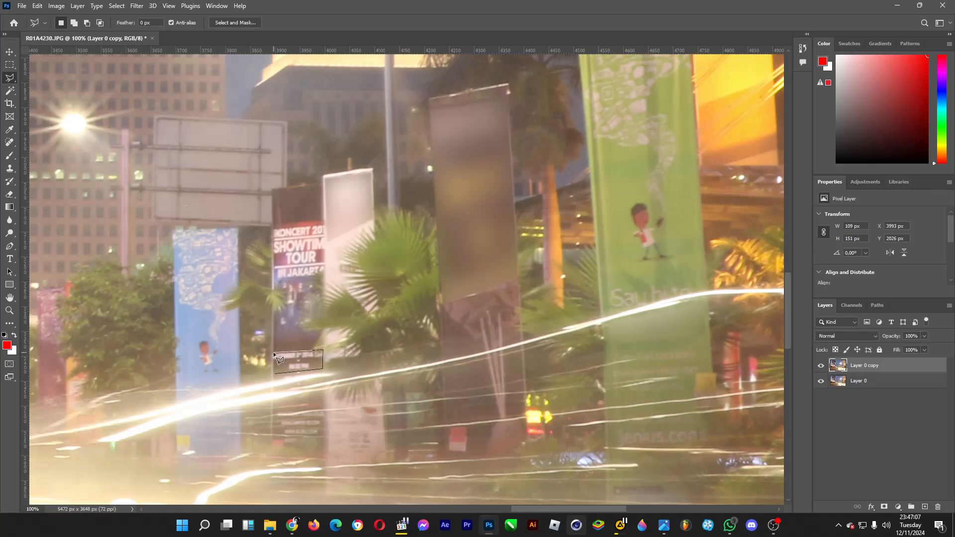
Delete the date and time text low on the "SHOWTIME TOUR" banner, about 100 by 49 px, from Layer 0 copy with a 2-pixel feather.
click(274, 374)
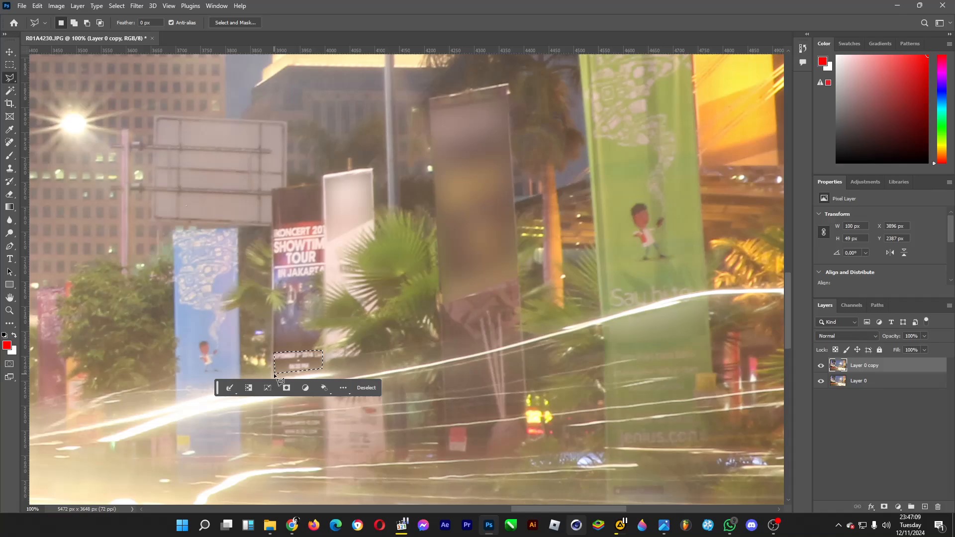
key(shift+F6)
key(Return)
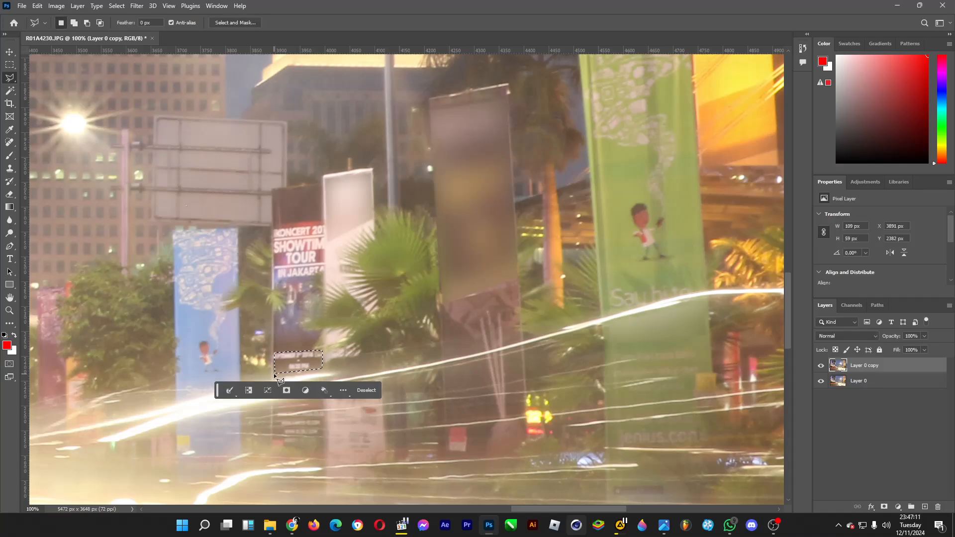
key(shift+Delete)
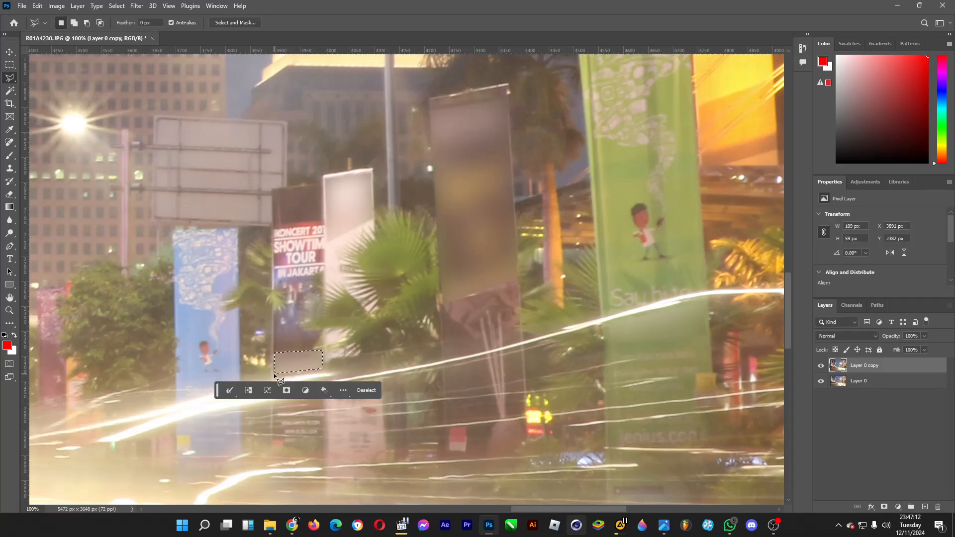
Outline the "SHOWTIME TOUR" title text around the palm leaf, delete it from Layer 0 copy with a 2-pixel feather and deselect.
click(273, 225)
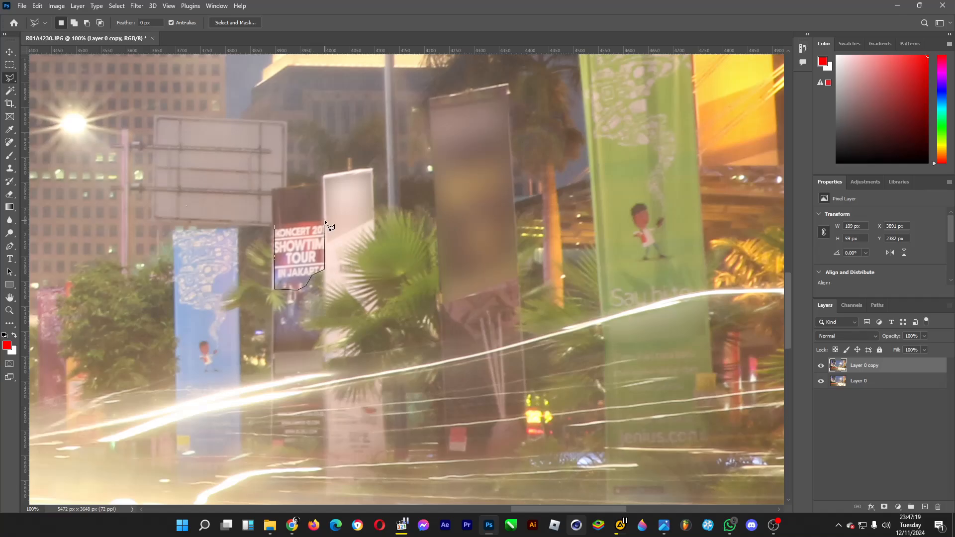
click(279, 232)
key(shift+F6)
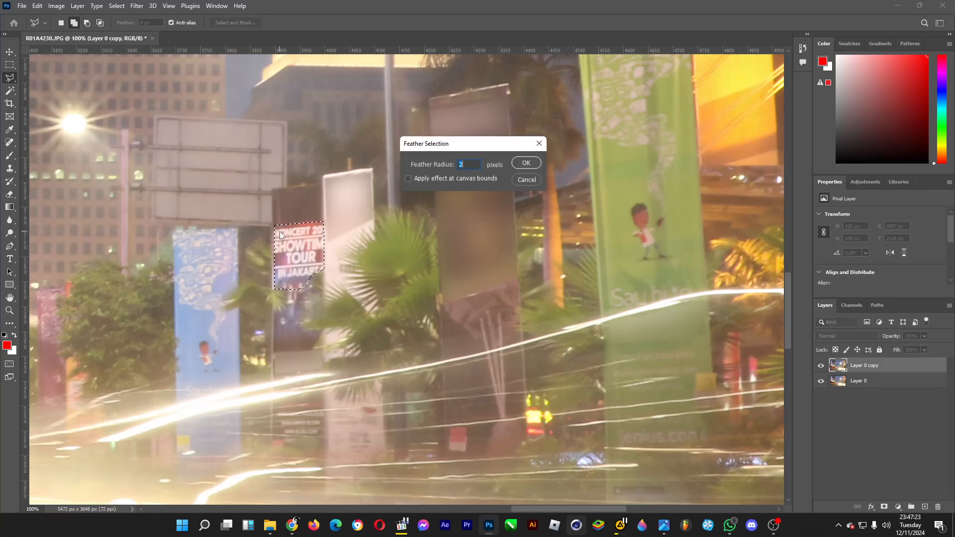
key(Return)
key(ctrl+alt+f)
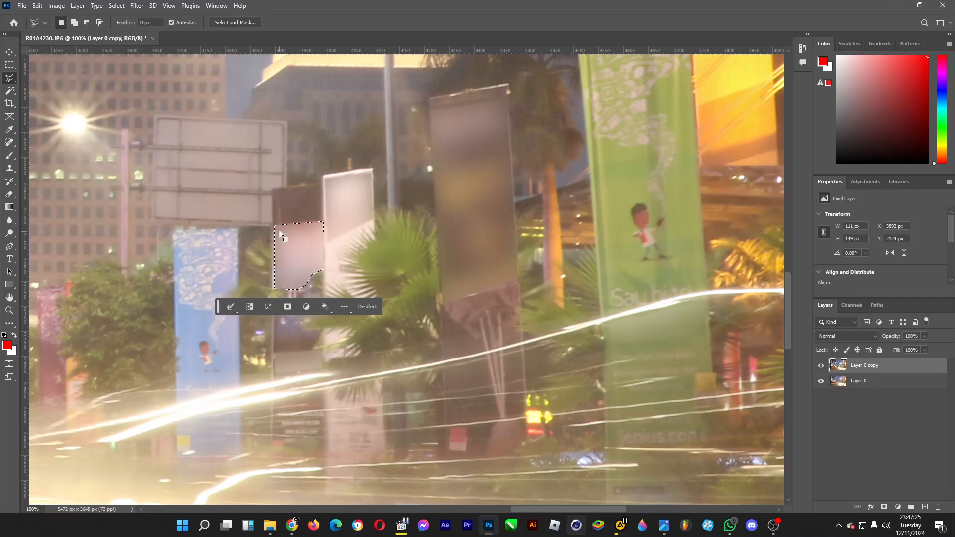
drag(521, 508, 498, 505)
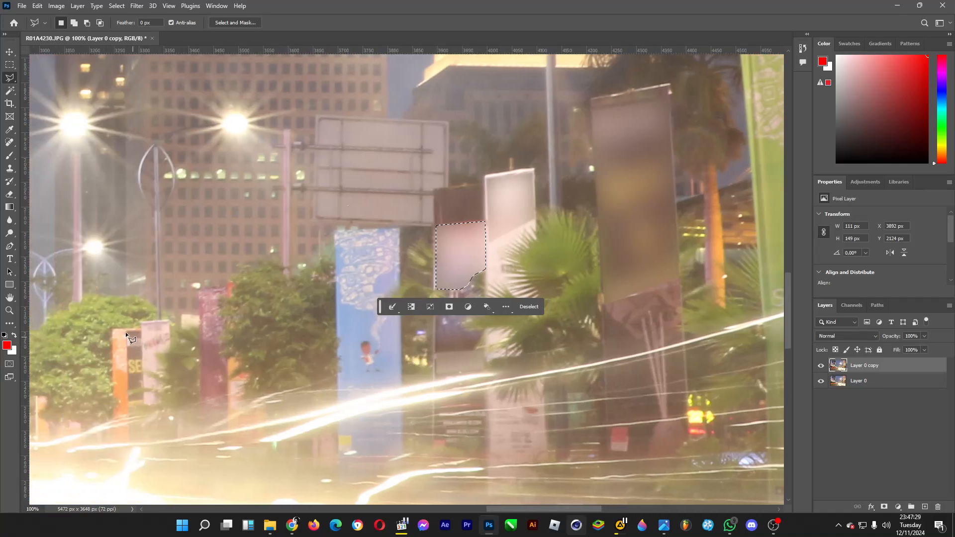
key(ctrl+d)
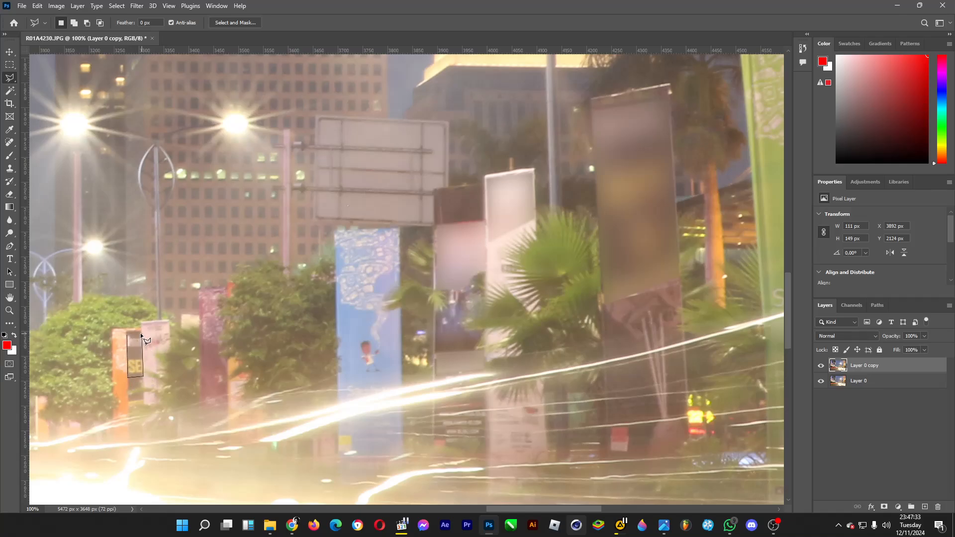
Delete the small dark banner with yellow text beside the orange one, about 33 by 90 px, with a 2-pixel feather and deselect.
click(129, 336)
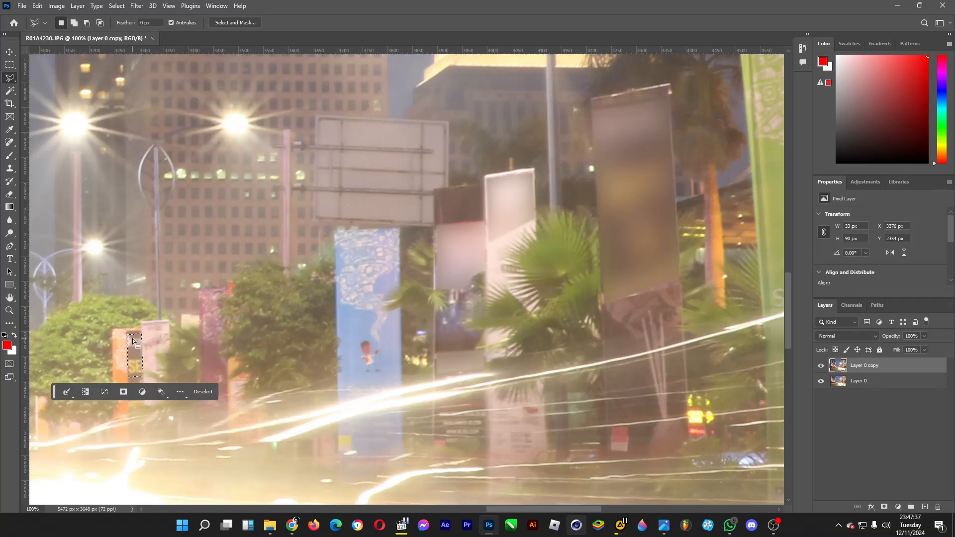
key(shift+F6)
key(Return)
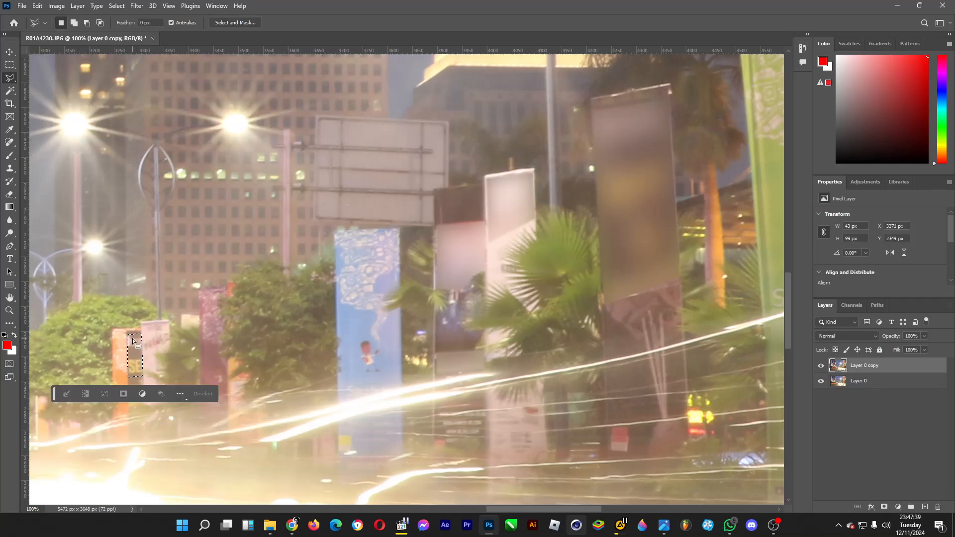
key(ctrl+alt+f)
key(ctrl+d)
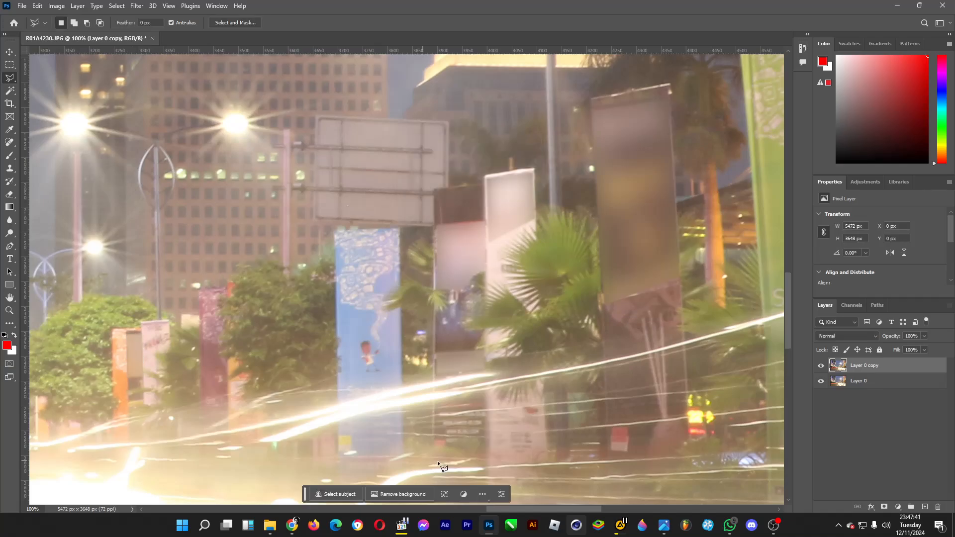
Select the "SENAYAN CITY" sign and its logo on the mall facade with the freehand Lasso, about 282 by 263 px.
drag(571, 506, 393, 498)
scroll(454, 343, up, 3)
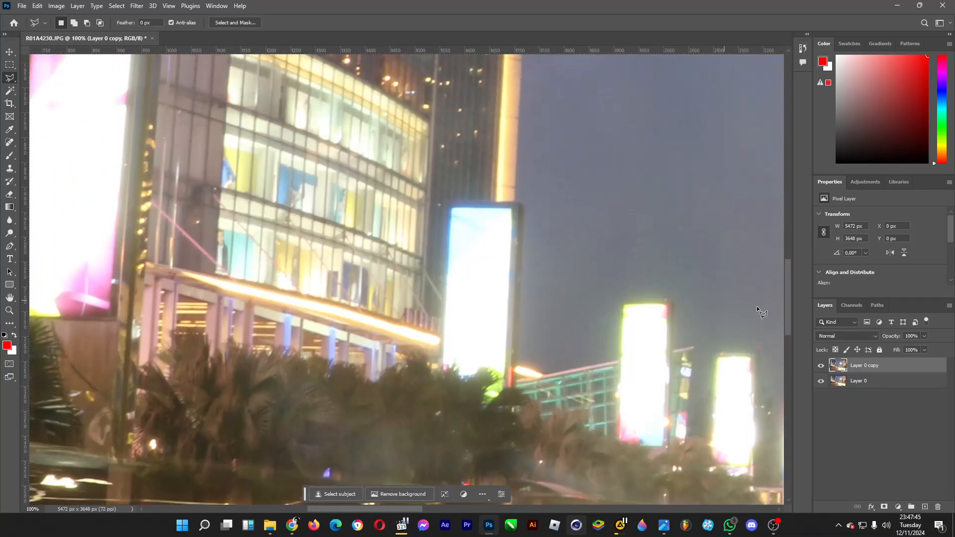
drag(785, 317, 785, 262)
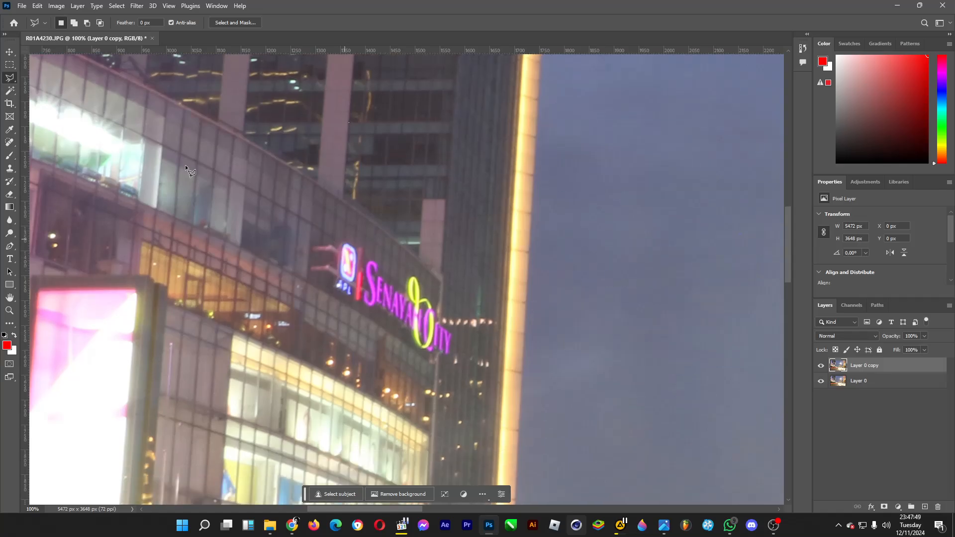
click(11, 80)
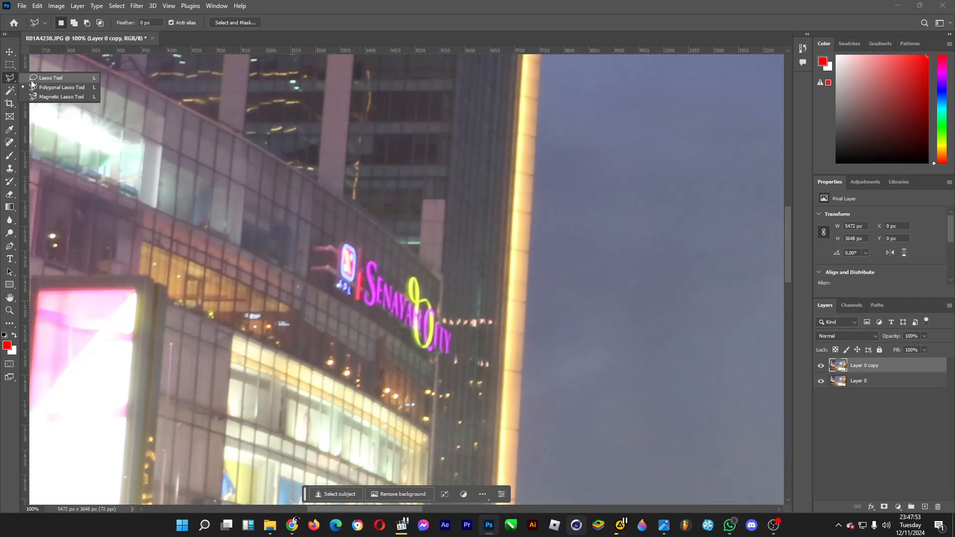
click(49, 78)
drag(340, 242, 333, 247)
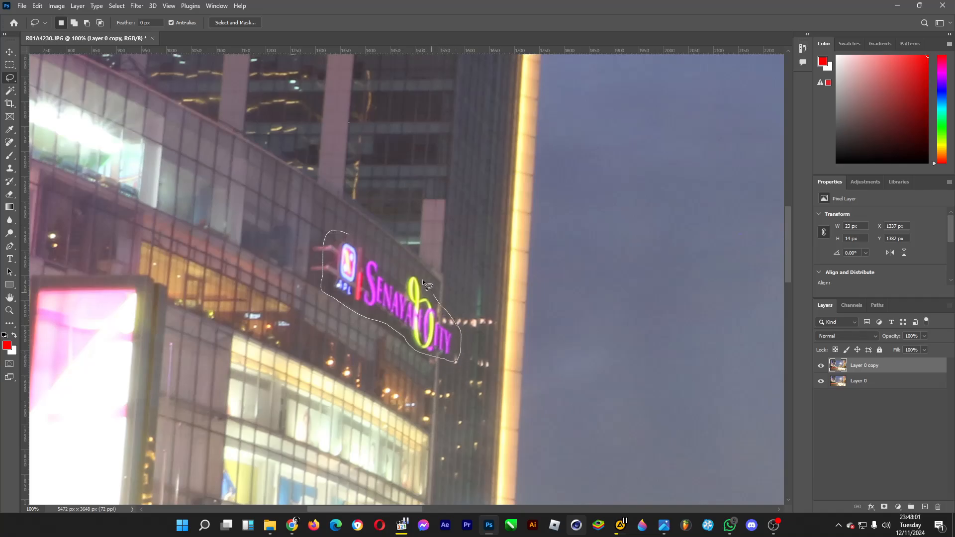
drag(351, 234, 353, 234)
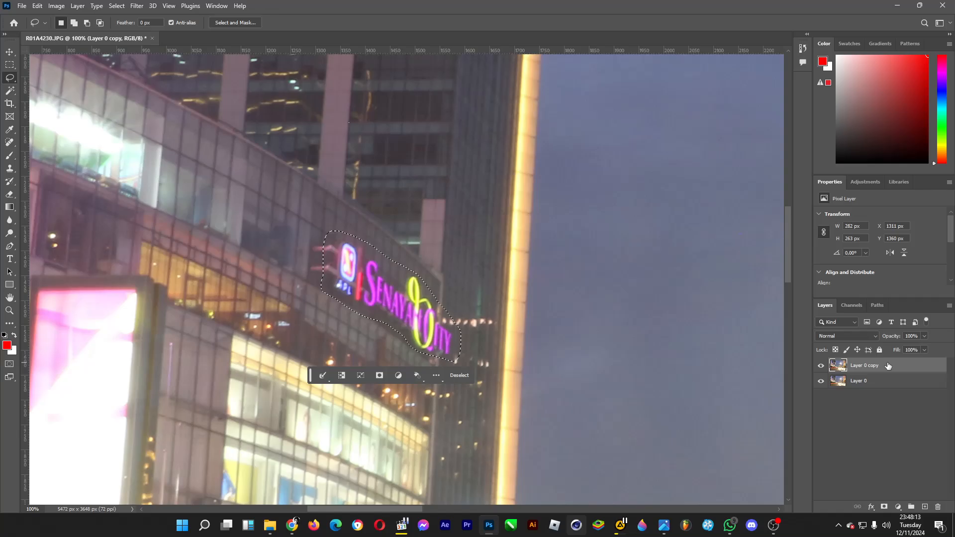
Feather the "SENAYAN CITY" sign selection by 5 pixels and delete its contents from Layer 0 copy.
key(shift+F6)
text(5)
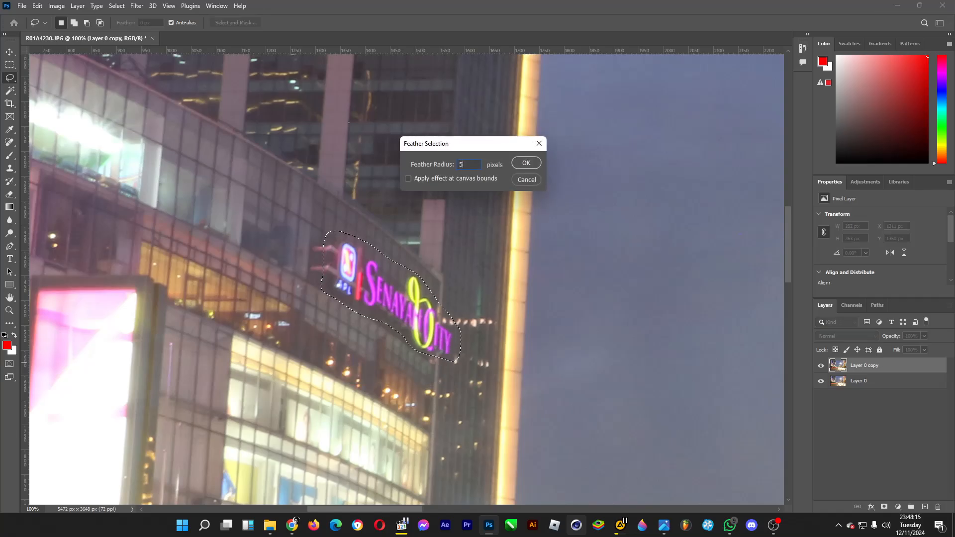
key(Return)
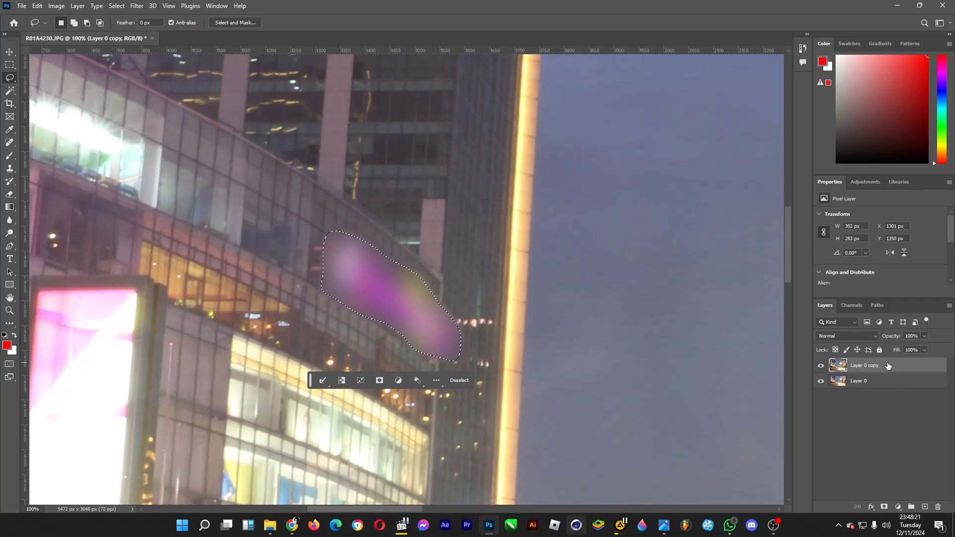
Feather the mall sign selection once more, delete its contents again to soften the edge, and deselect.
key(shift+F6)
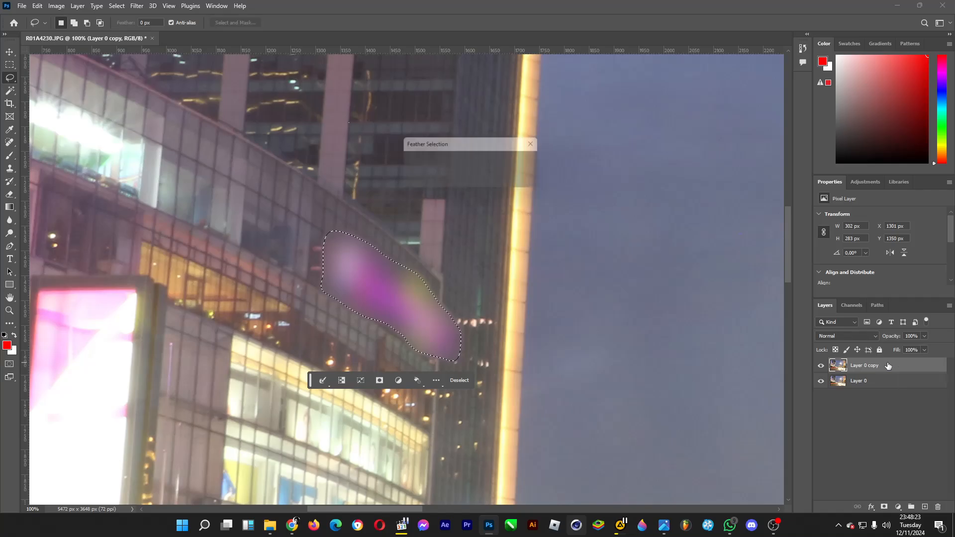
key(Return)
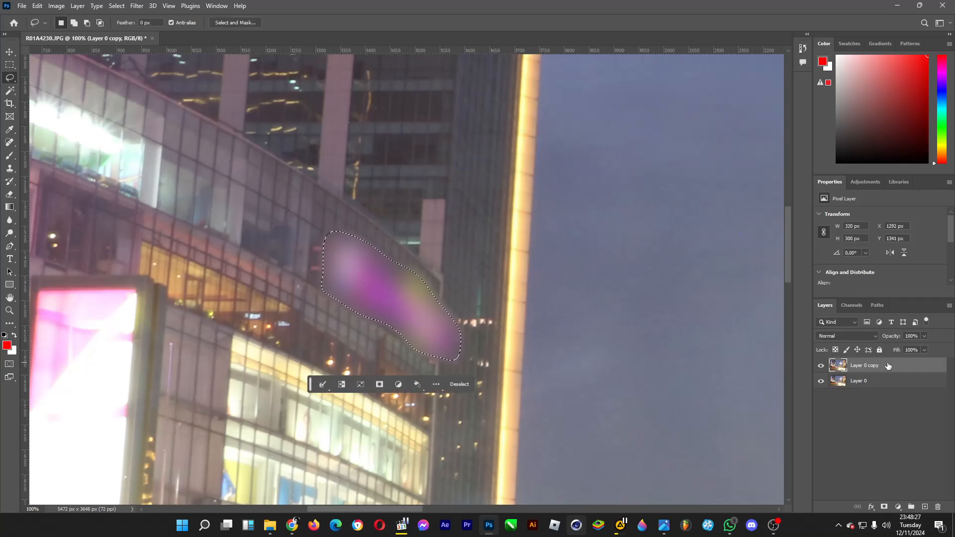
click(686, 331)
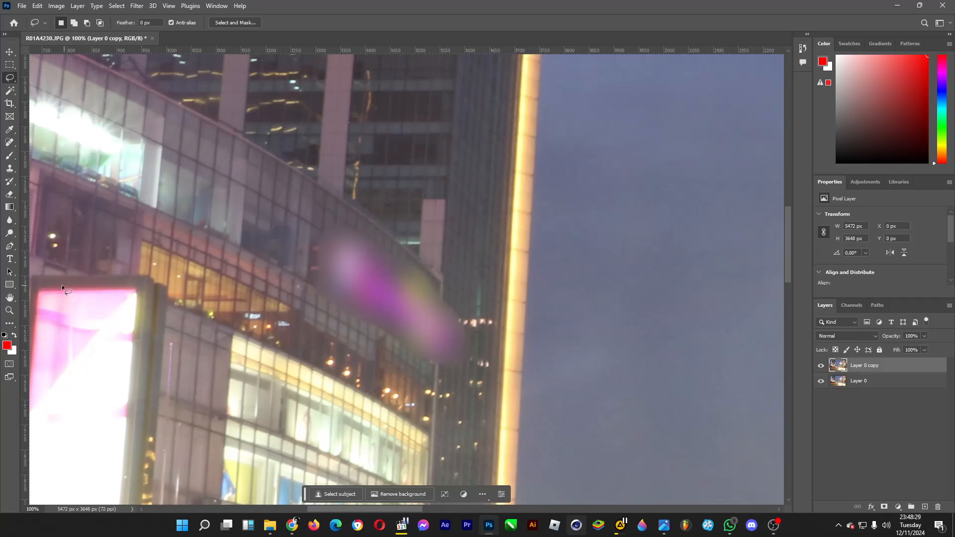
Fit the whole photo on screen to check the blurred signs and banners.
click(10, 310)
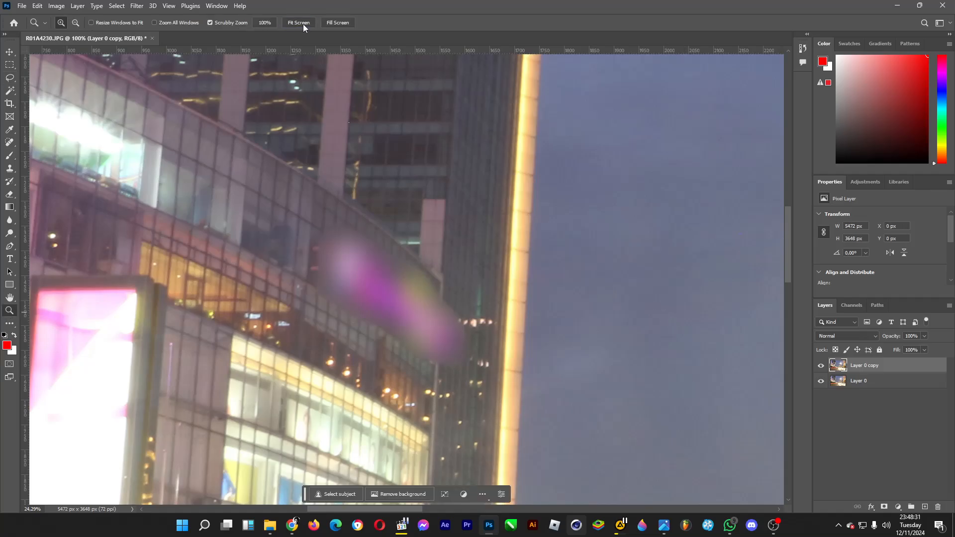
click(303, 24)
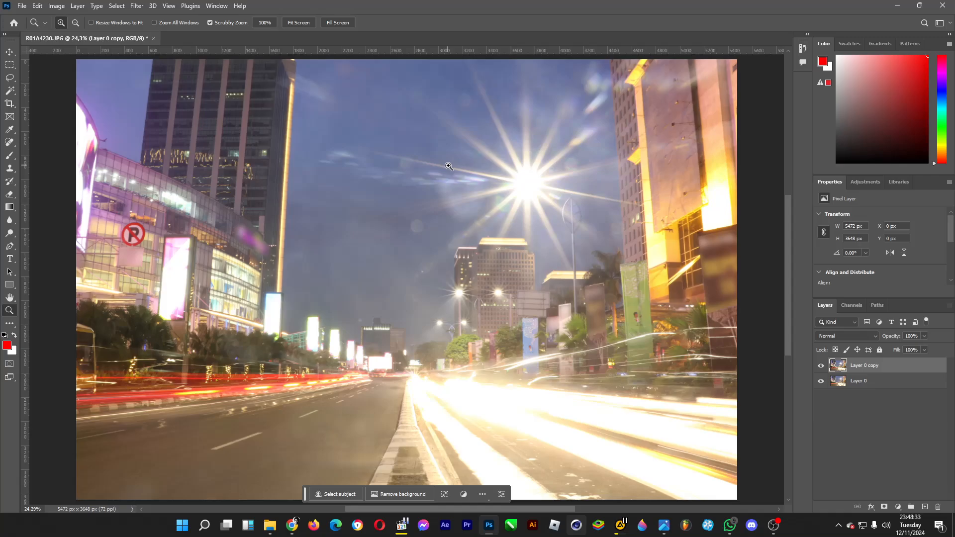